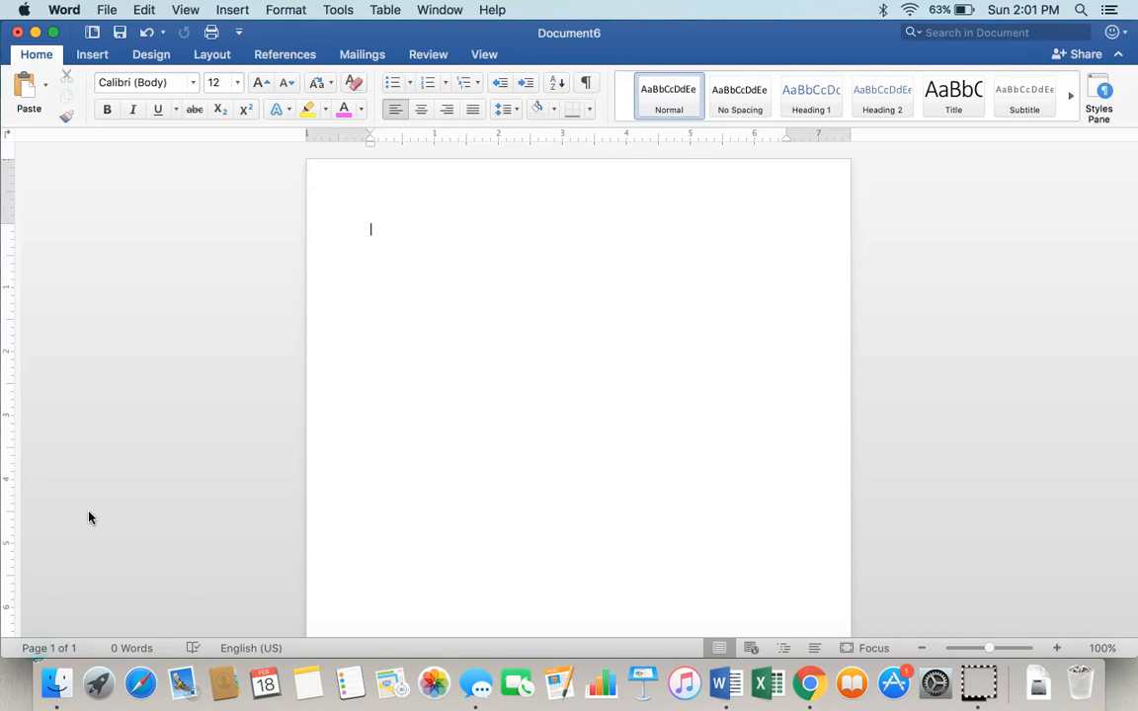
Draw a rectangle with snipped upper corners about 1.5" wide and 2.13" high, and move it toward the page's centre.
left_click(369, 405)
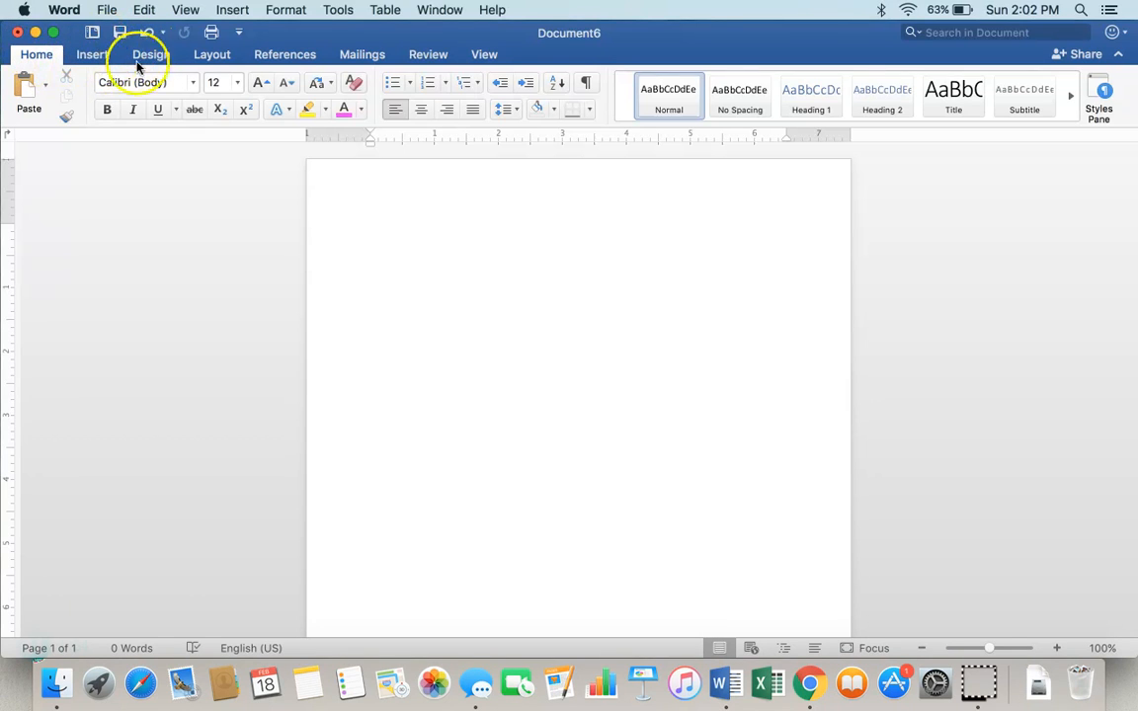
left_click(92, 52)
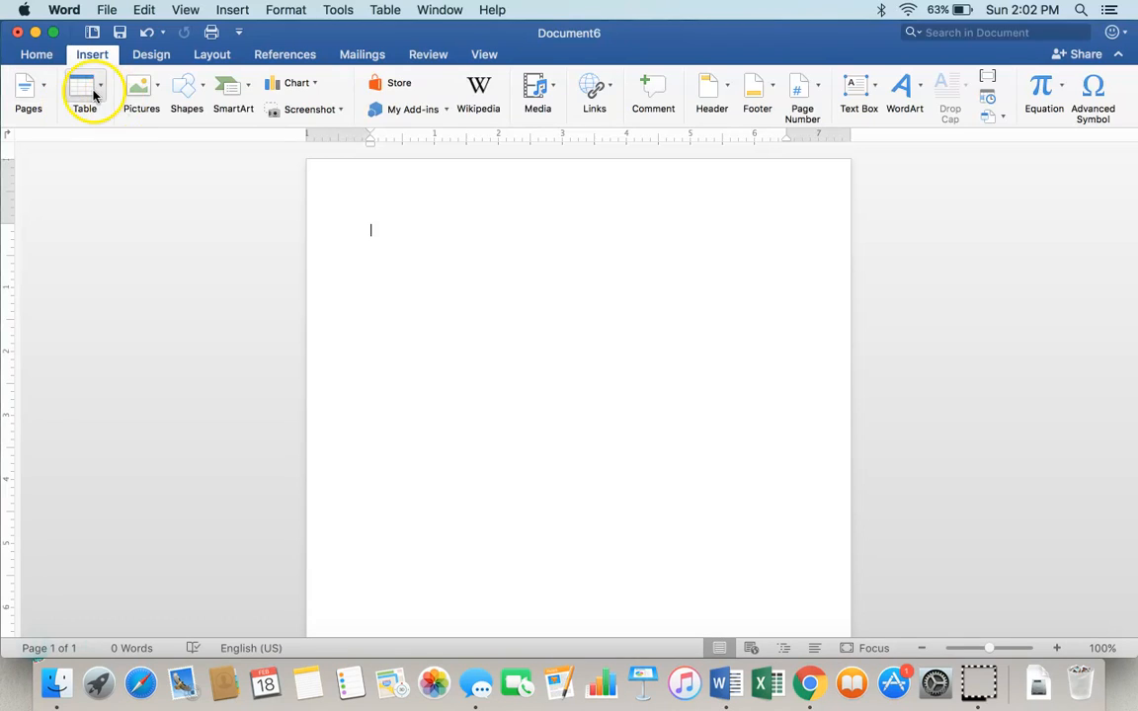
left_click(199, 86)
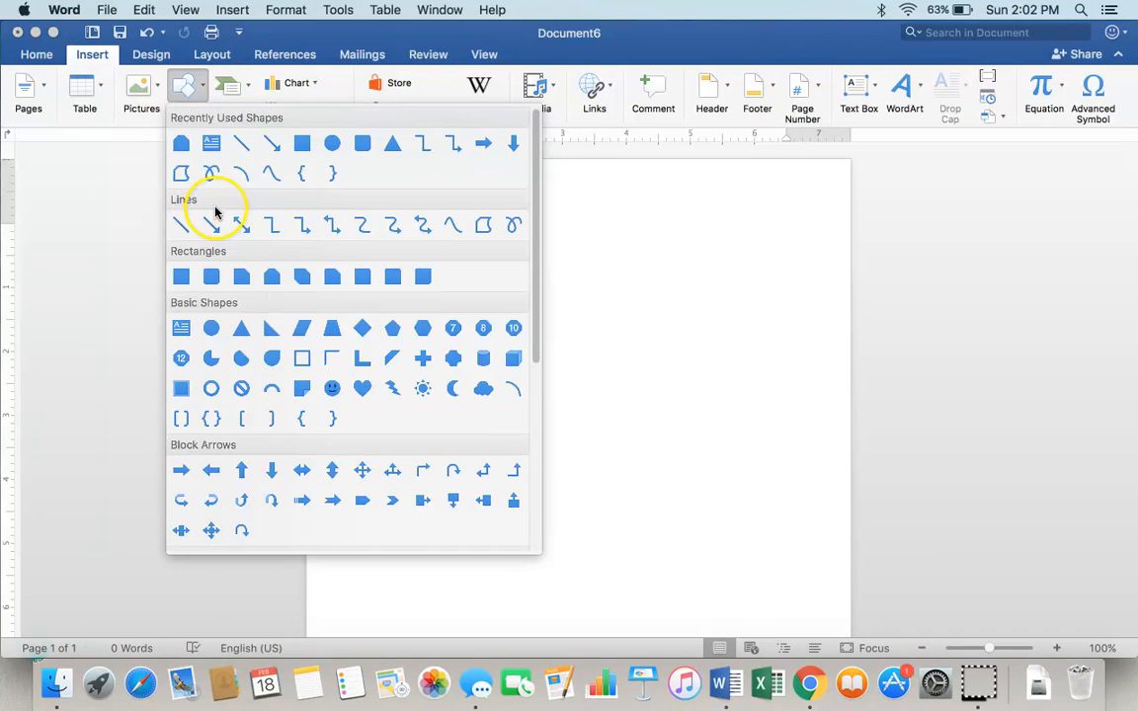
left_click(185, 149)
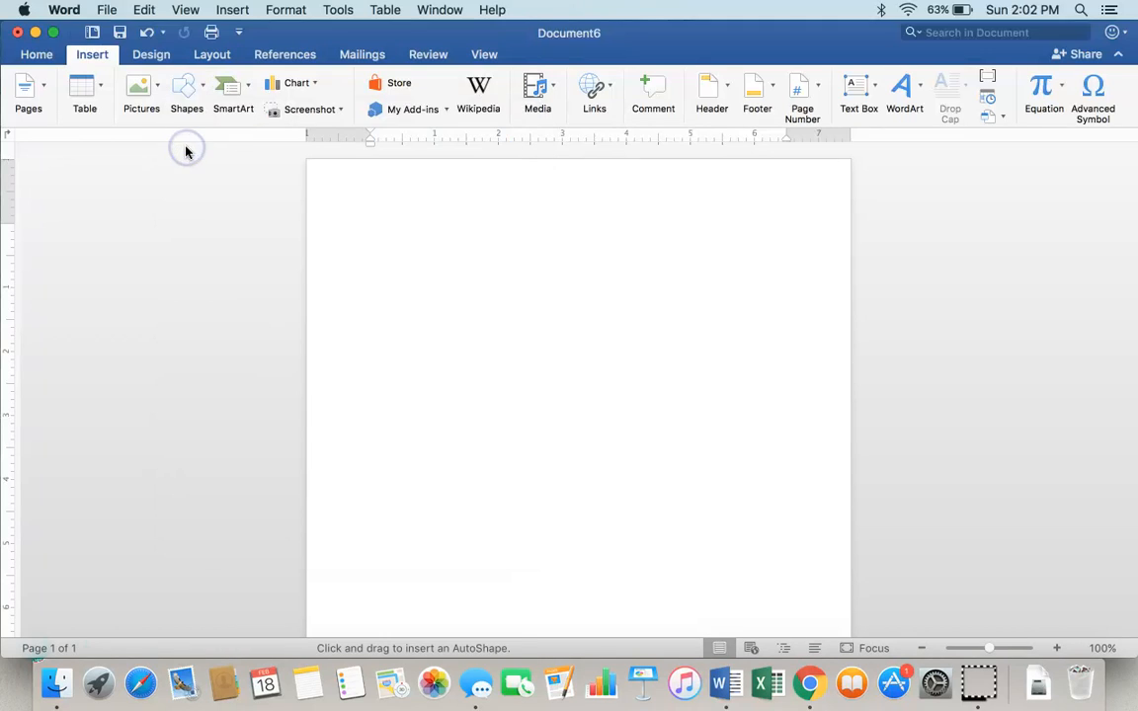
left_click(398, 269)
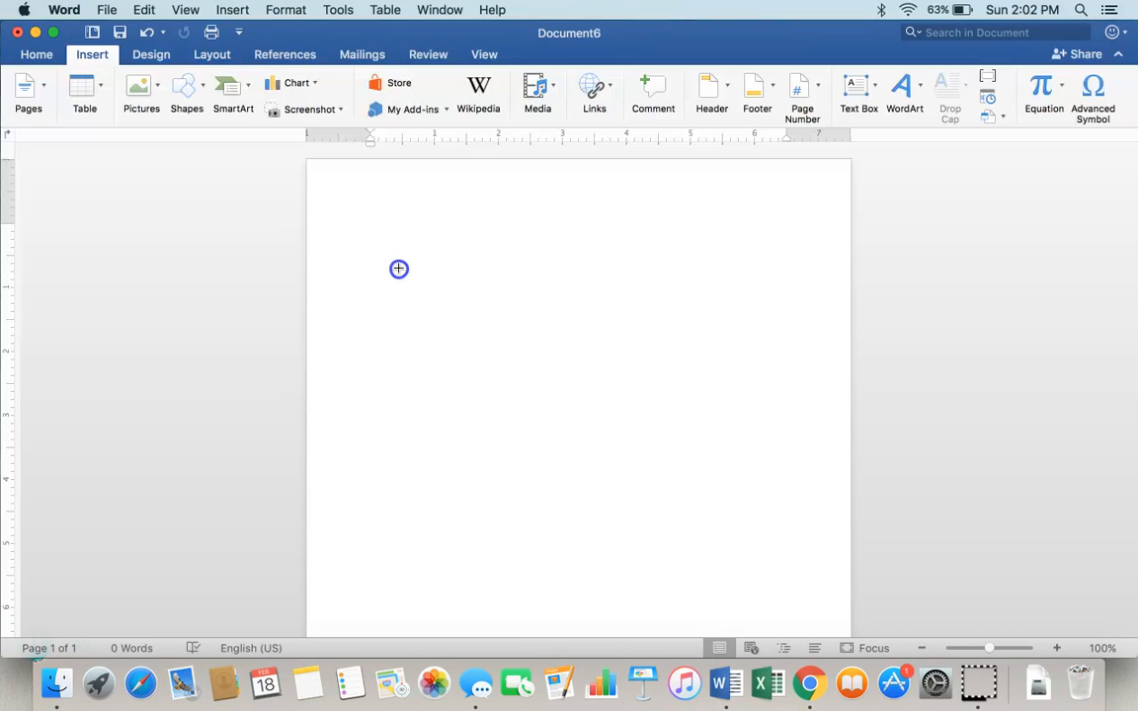
left_click_drag(398, 269, 444, 322)
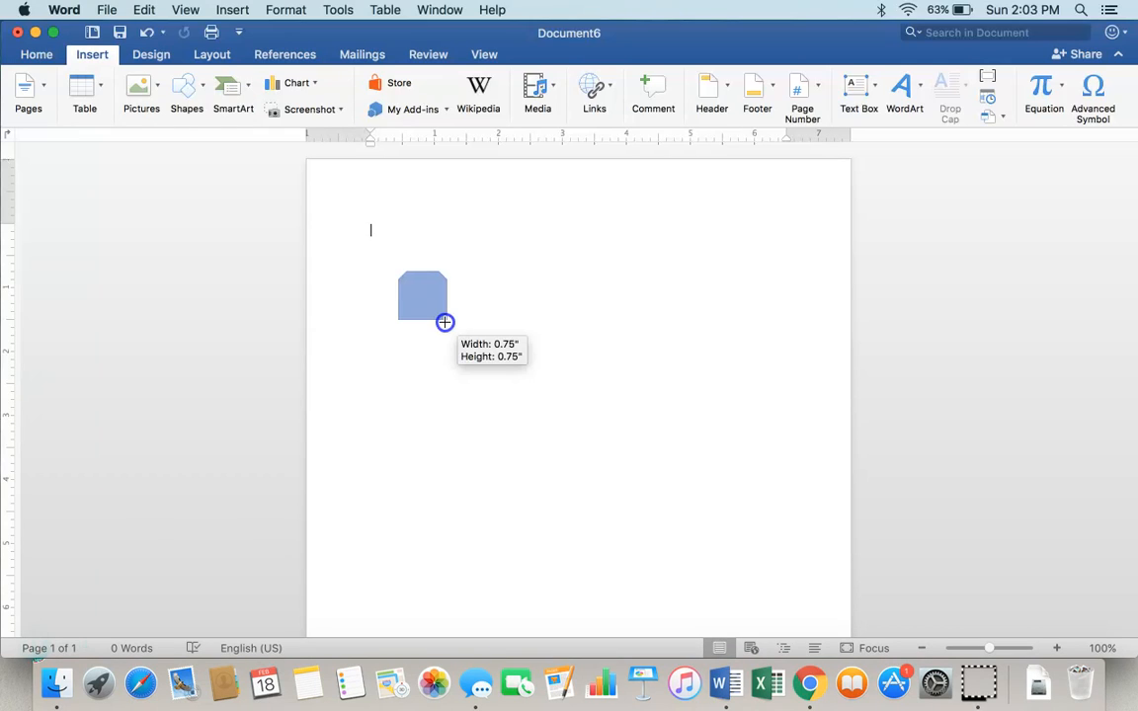
left_click_drag(444, 322, 481, 380)
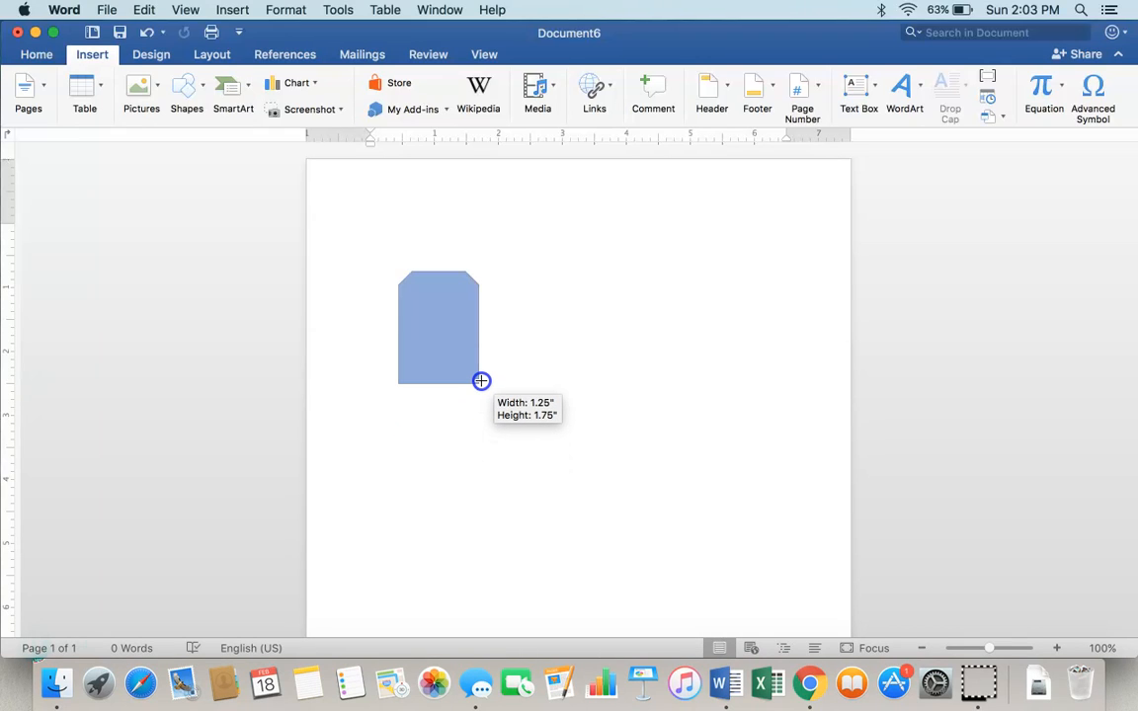
mouse_move(481, 380)
left_mouse_down()
mouse_move(562, 384)
mouse_move(500, 383)
mouse_move(500, 465)
mouse_move(572, 409)
mouse_move(576, 493)
mouse_move(560, 501)
mouse_move(555, 390)
mouse_move(513, 419)
mouse_move(496, 408)
left_mouse_up()
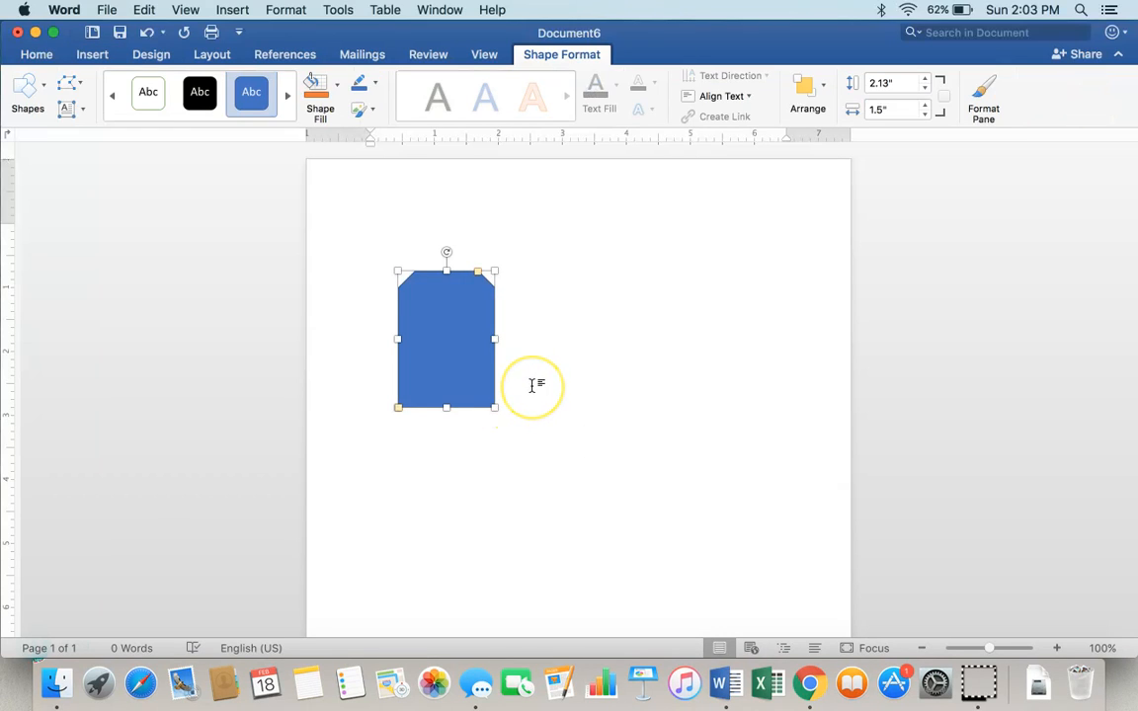
left_click_drag(440, 323, 561, 295)
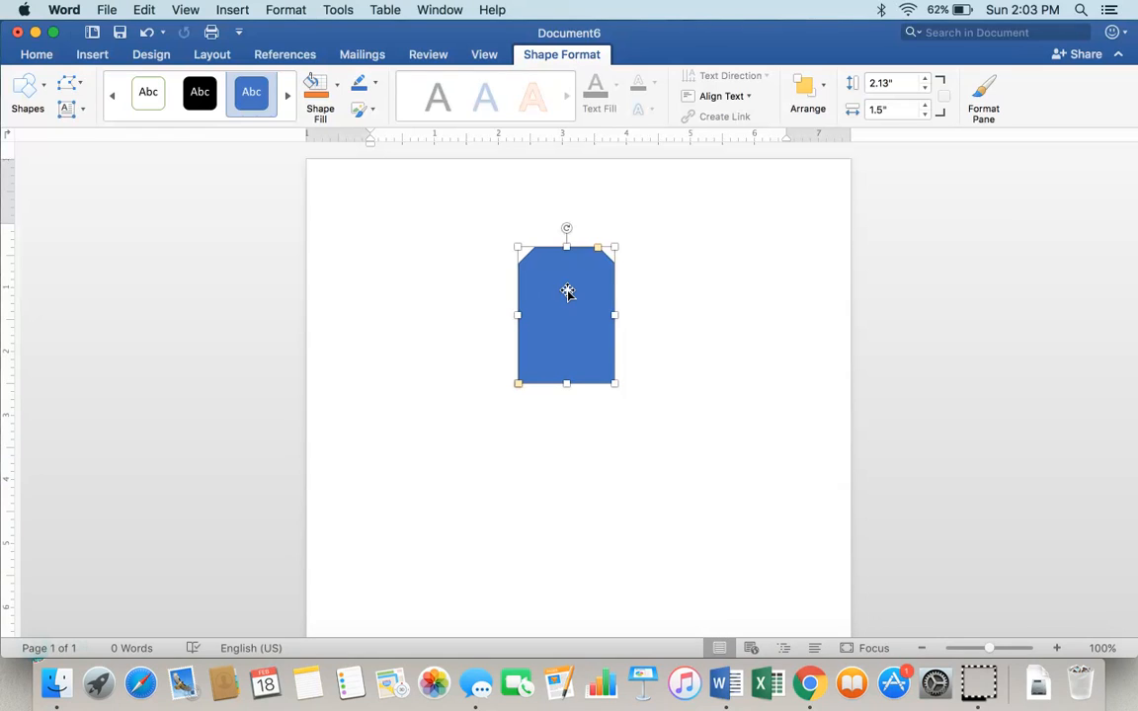
Increase the height of the snipped-corner shape to 4".
left_click(929, 79)
left_click(929, 79)
left_click(929, 79)
left_click(929, 79)
left_click(929, 79)
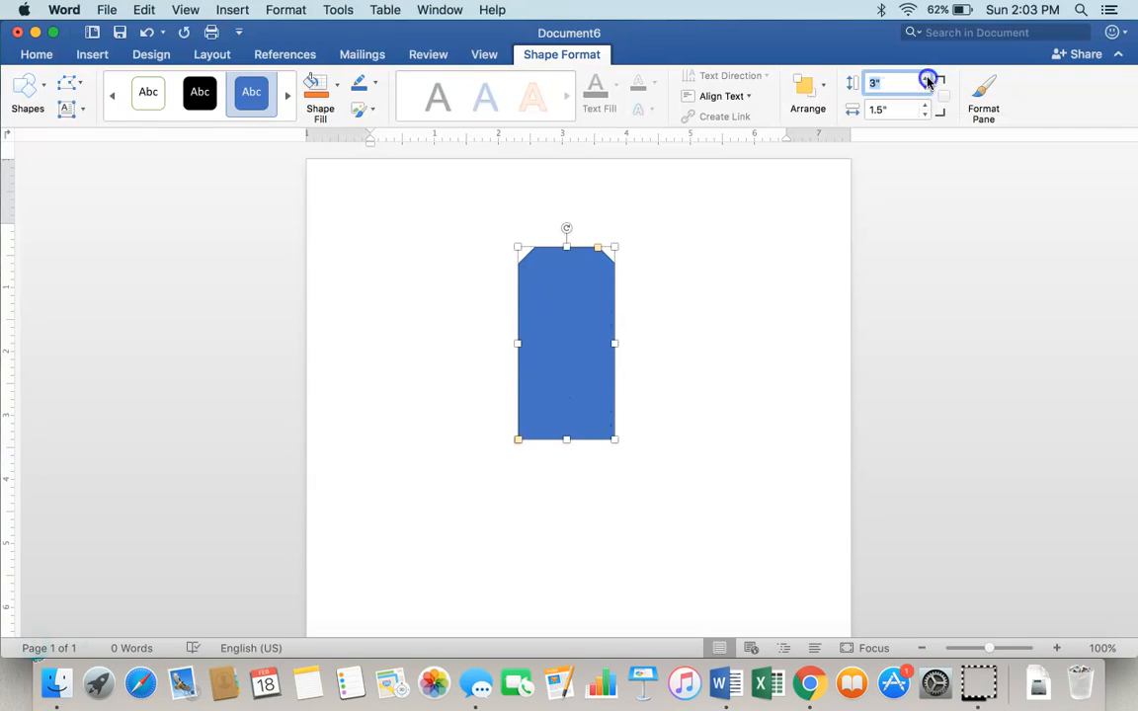
left_click(929, 79)
left_click(929, 79)
left_click(929, 79)
left_click(929, 79)
left_click(928, 79)
left_click(929, 79)
left_click(929, 79)
left_click(929, 79)
left_click(929, 79)
left_click(929, 79)
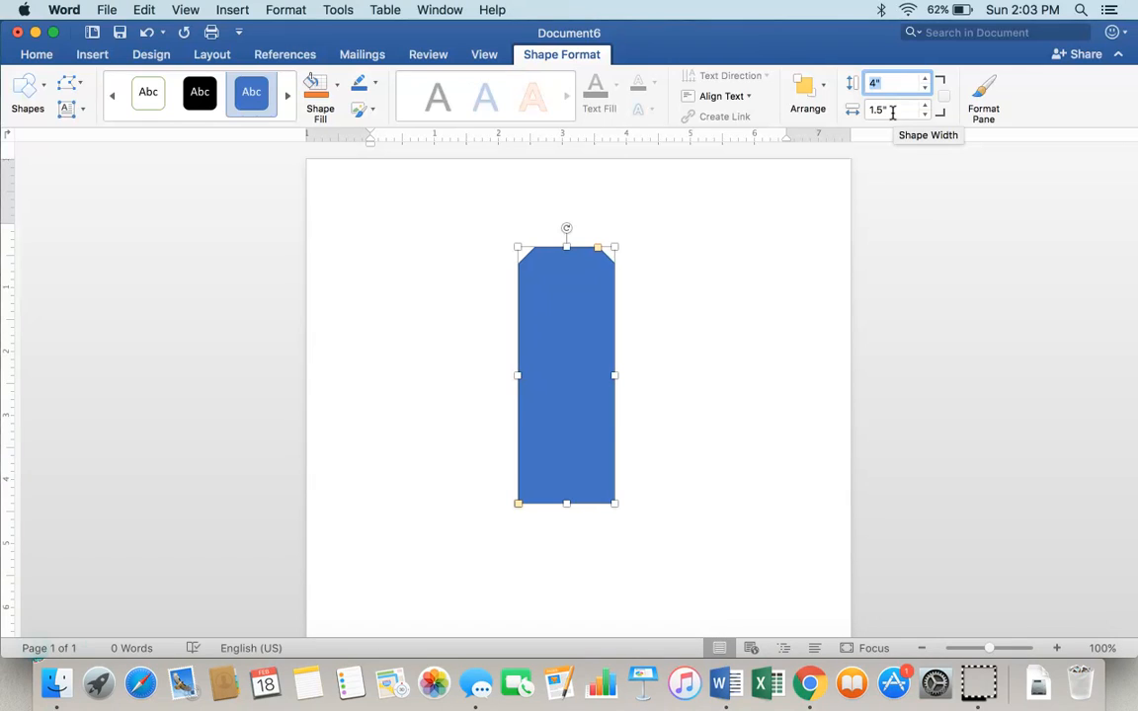
Set the shape's width to 2.75" and deselect it.
left_click(894, 110)
left_click_drag(895, 109, 849, 110)
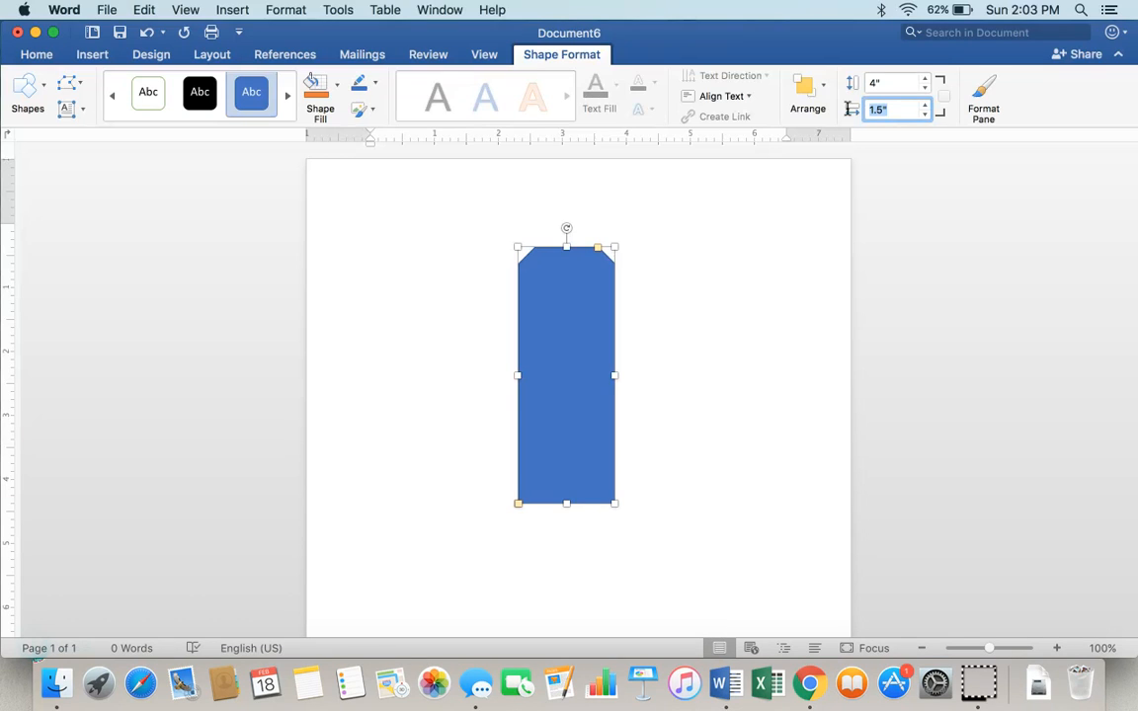
type("2.75")
key("Return")
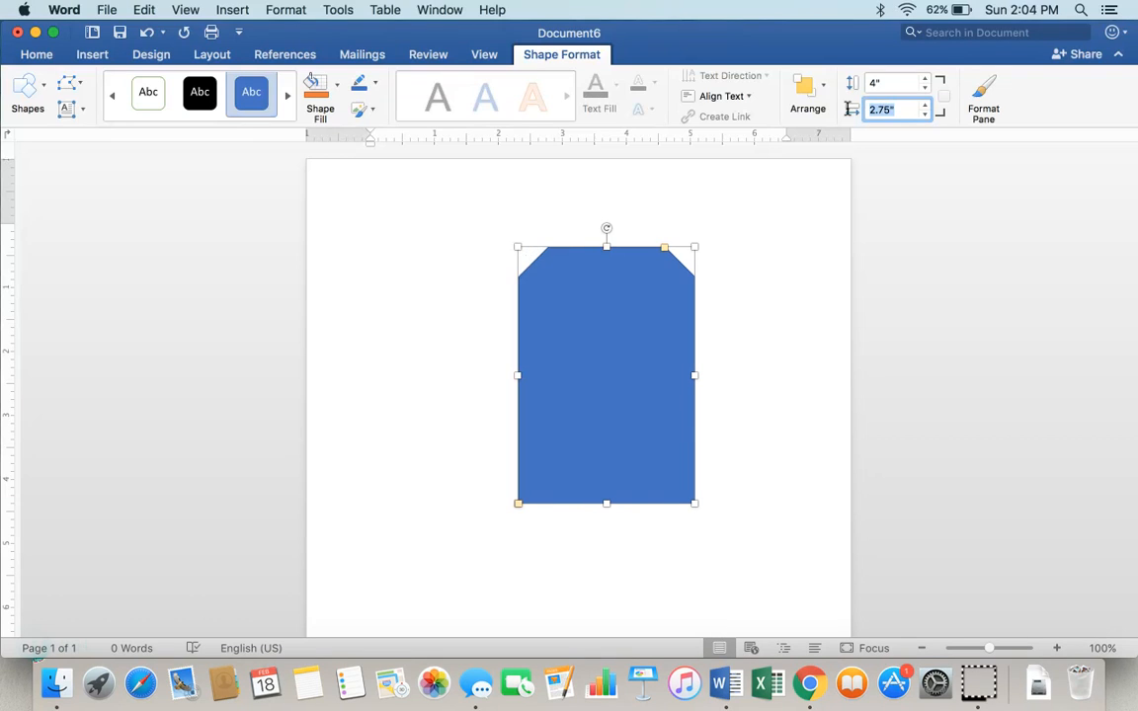
left_click(816, 282)
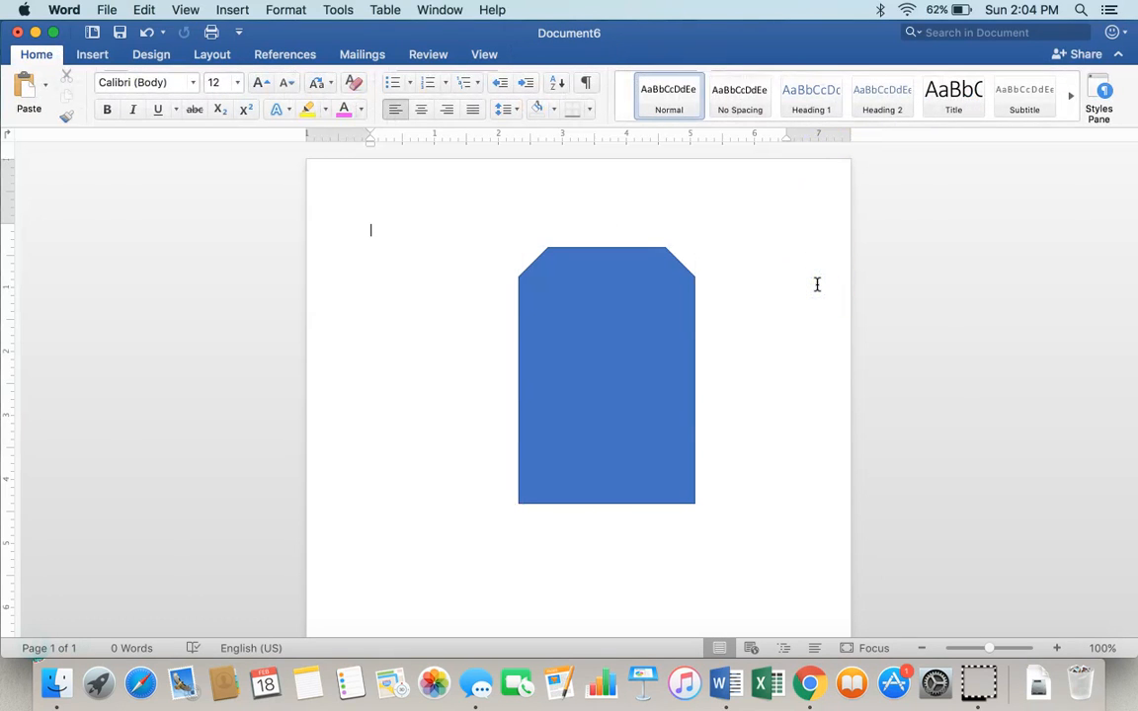
Centre the shape horizontally on the page and open its fill formatting options.
left_click(622, 342)
mouse_move(596, 329)
left_mouse_down()
mouse_move(557, 328)
mouse_move(591, 340)
left_mouse_up()
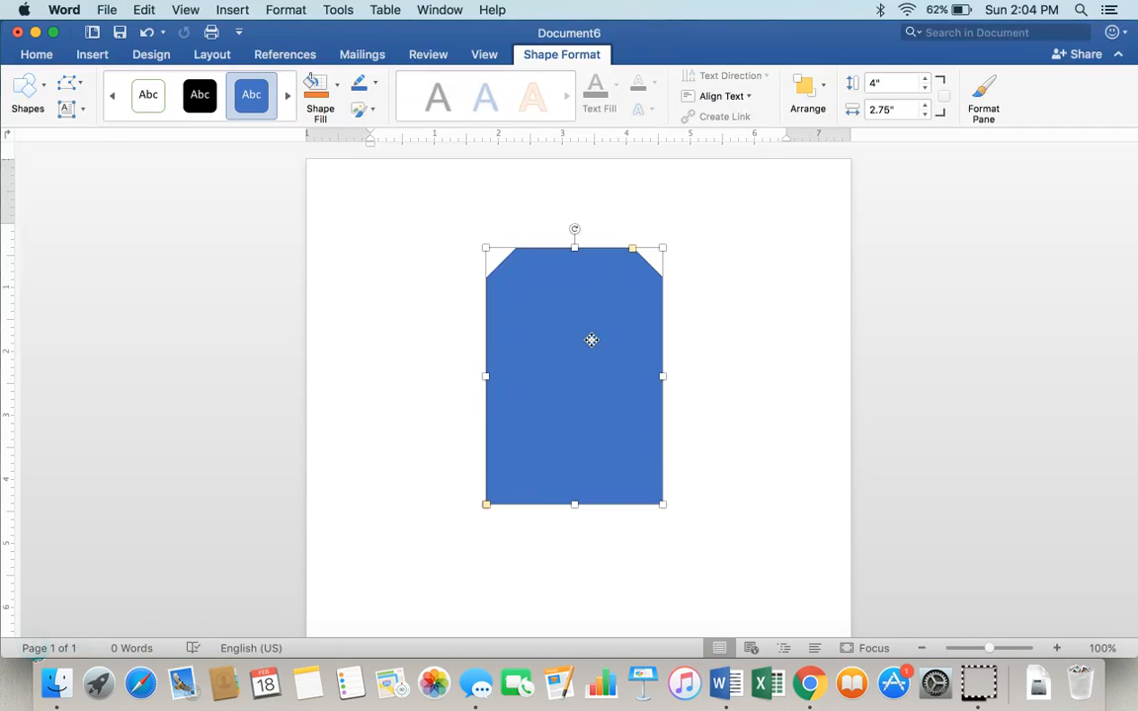
double_click(591, 340)
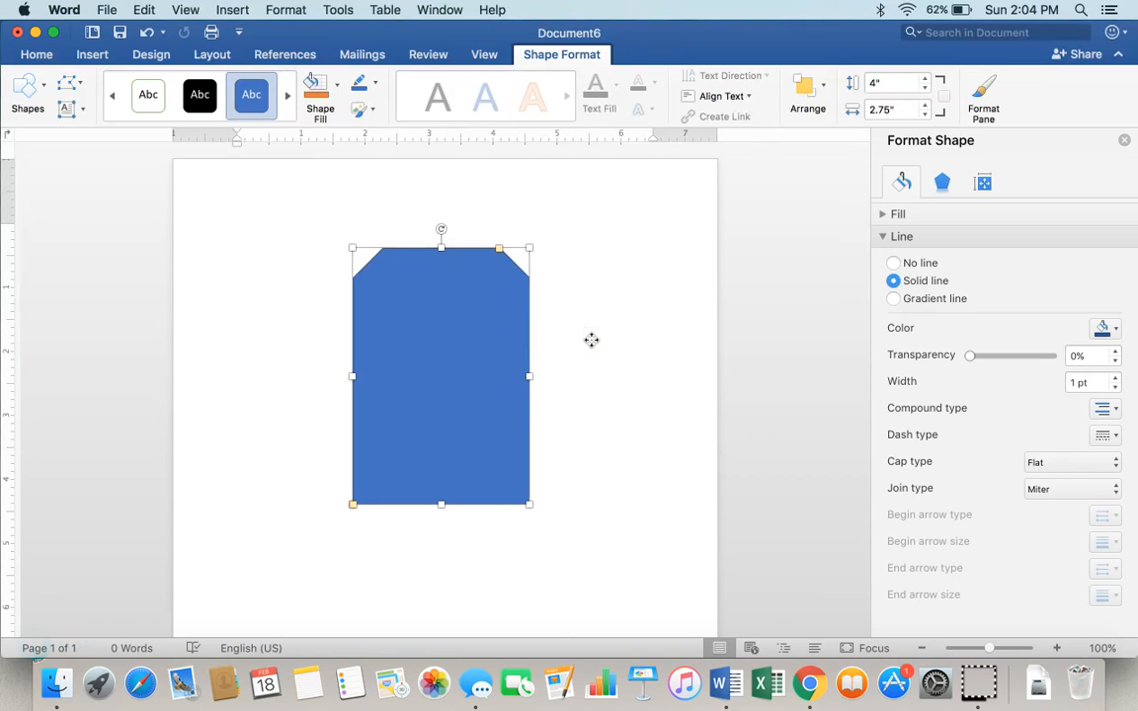
left_click(886, 238)
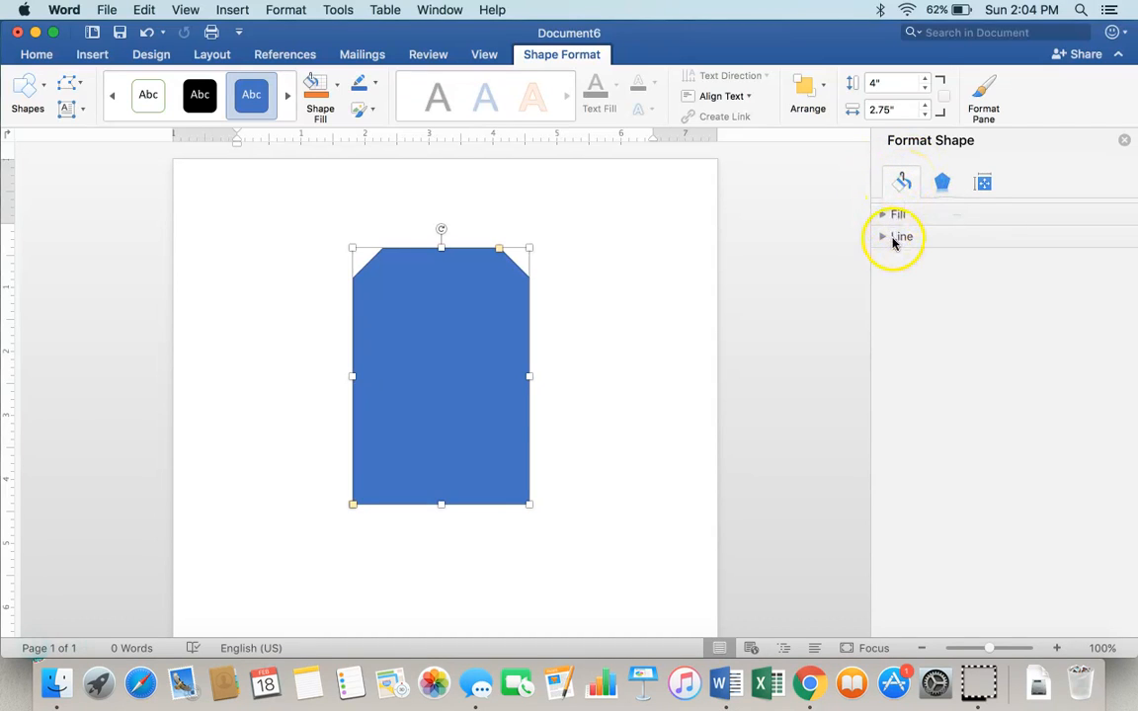
left_click(883, 216)
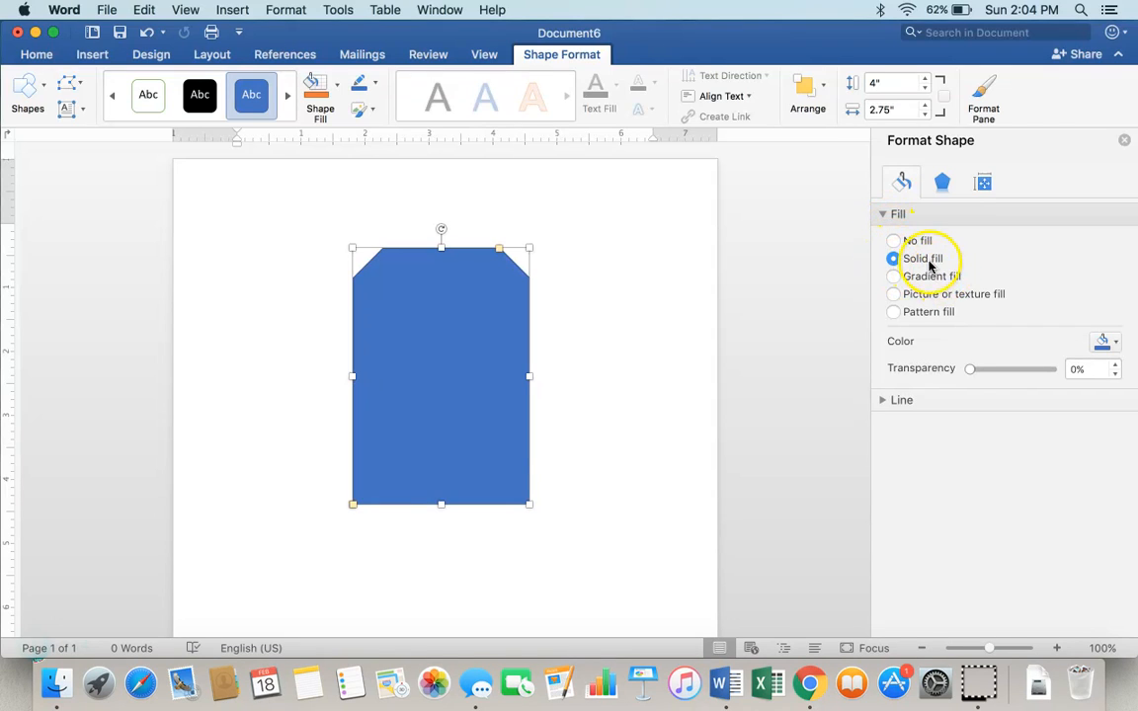
Try a solid green theme colour as the shape's fill, followed by the darkest blue theme shade.
left_click(1116, 343)
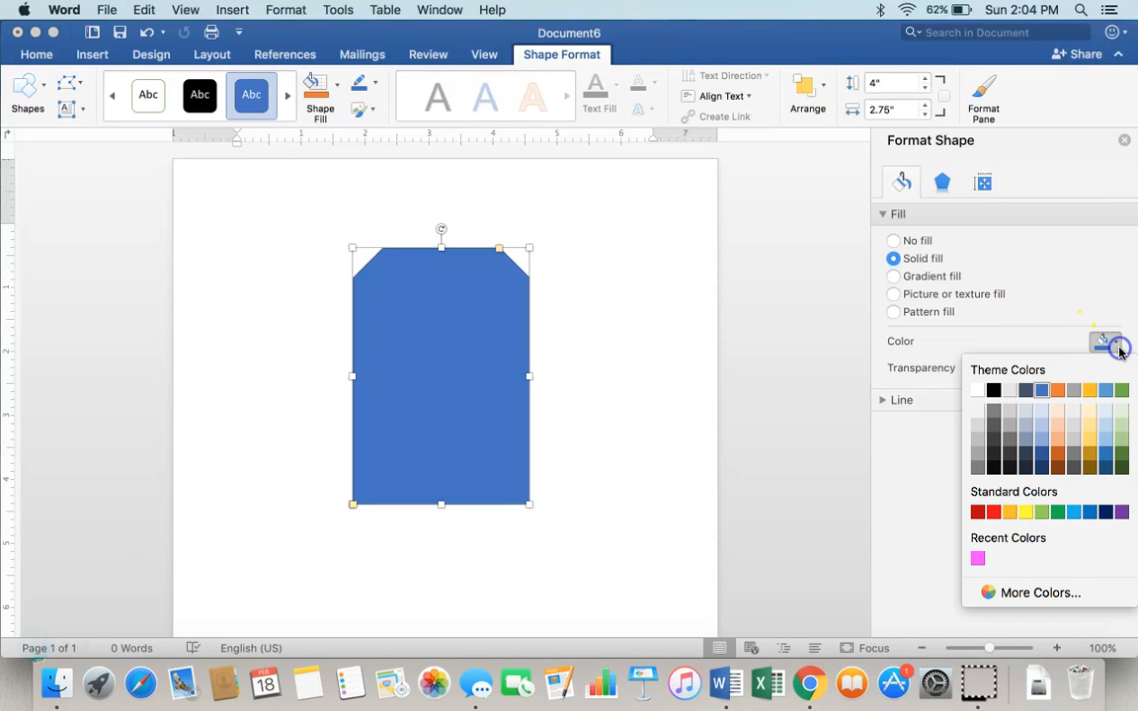
left_click(1120, 391)
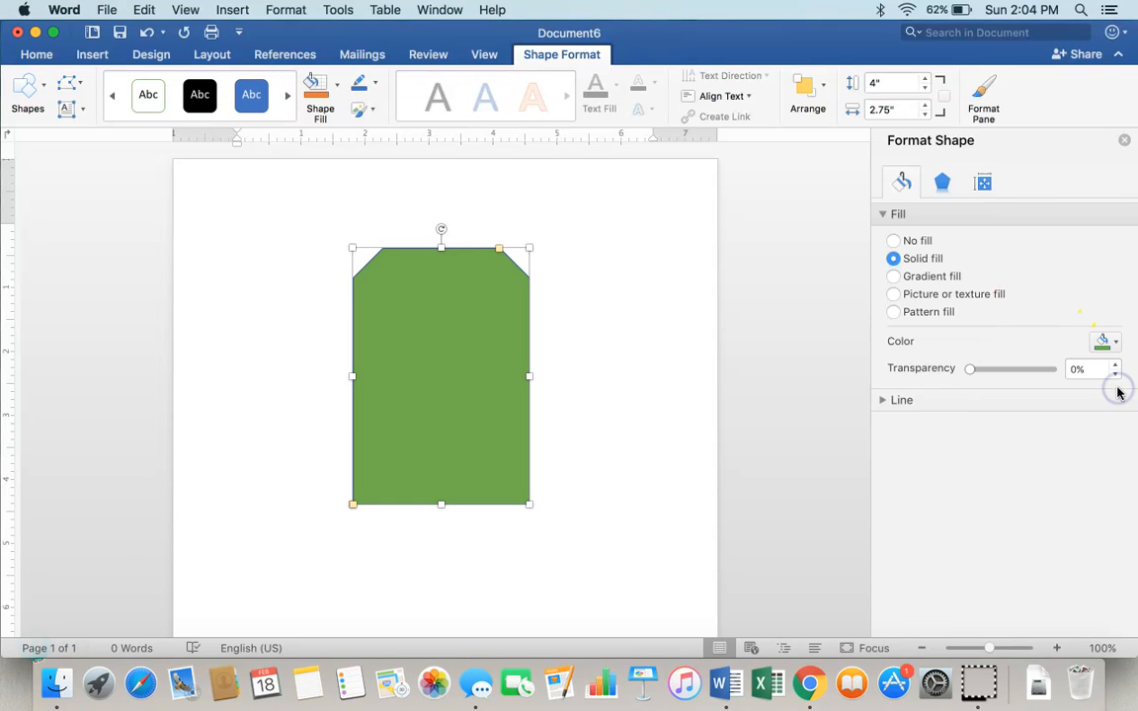
left_click(1108, 343)
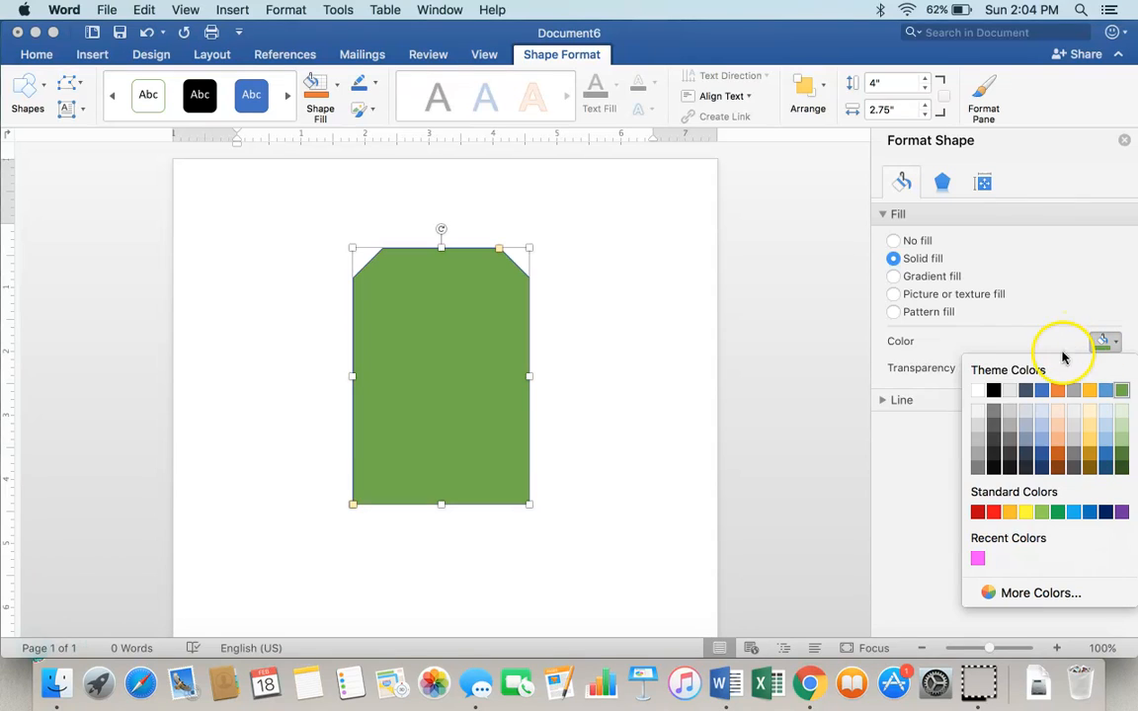
left_click(1043, 473)
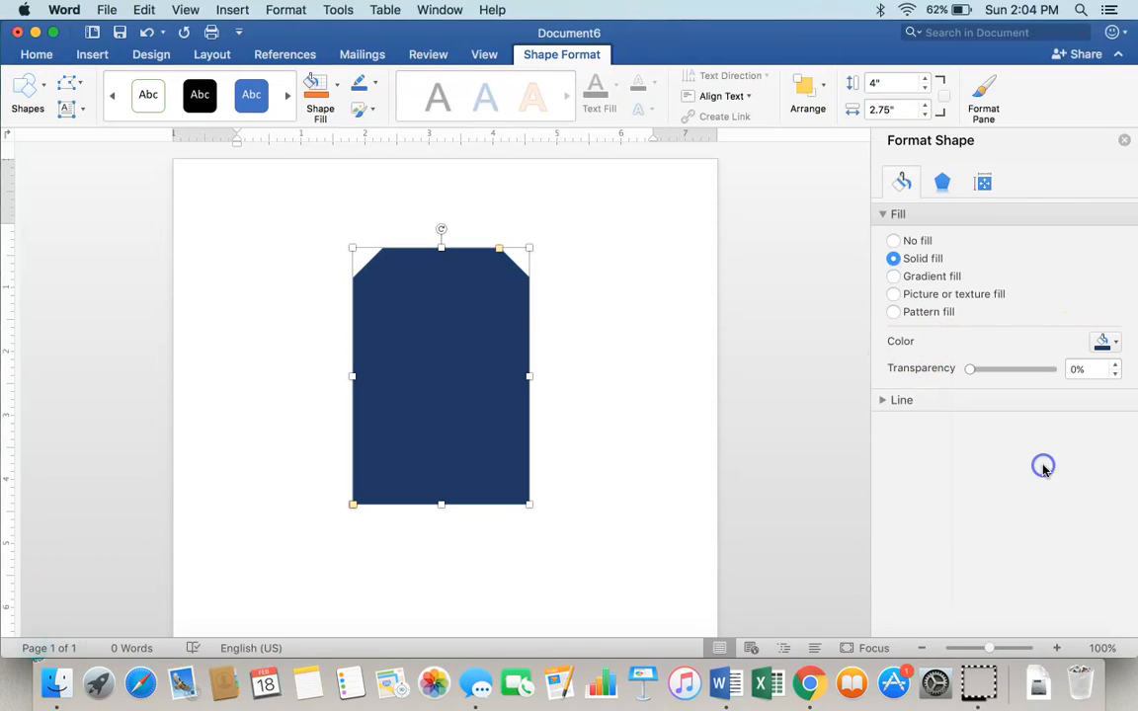
Try the shape with no fill and with a gradient fill.
left_click(897, 246)
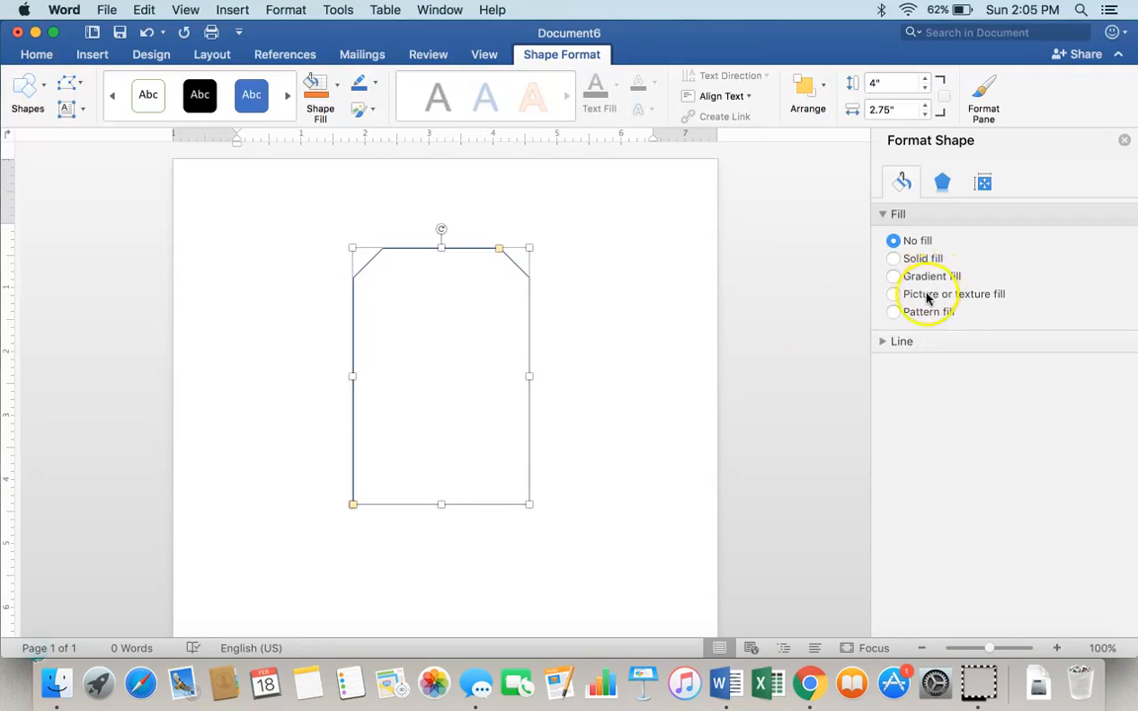
left_click(893, 277)
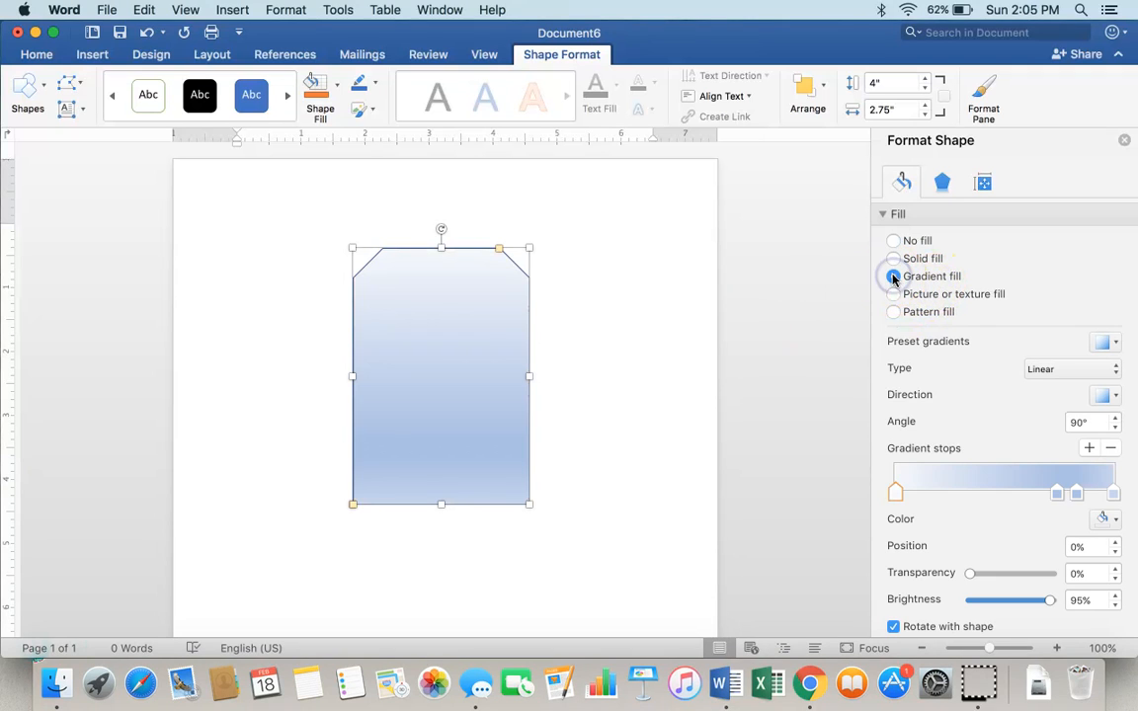
left_click(898, 497)
mouse_move(898, 497)
left_mouse_down()
mouse_move(976, 495)
mouse_move(892, 488)
left_mouse_up()
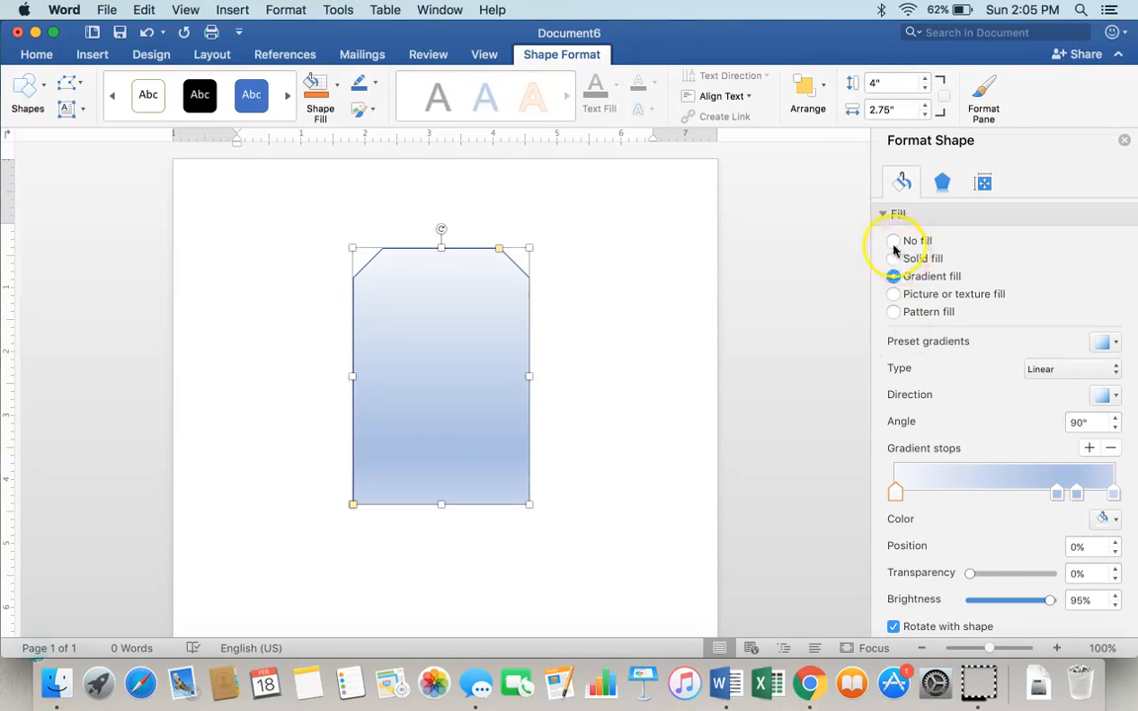
Try a texture fill on the shape, using cork and a light wood grain in turn.
left_click(894, 297)
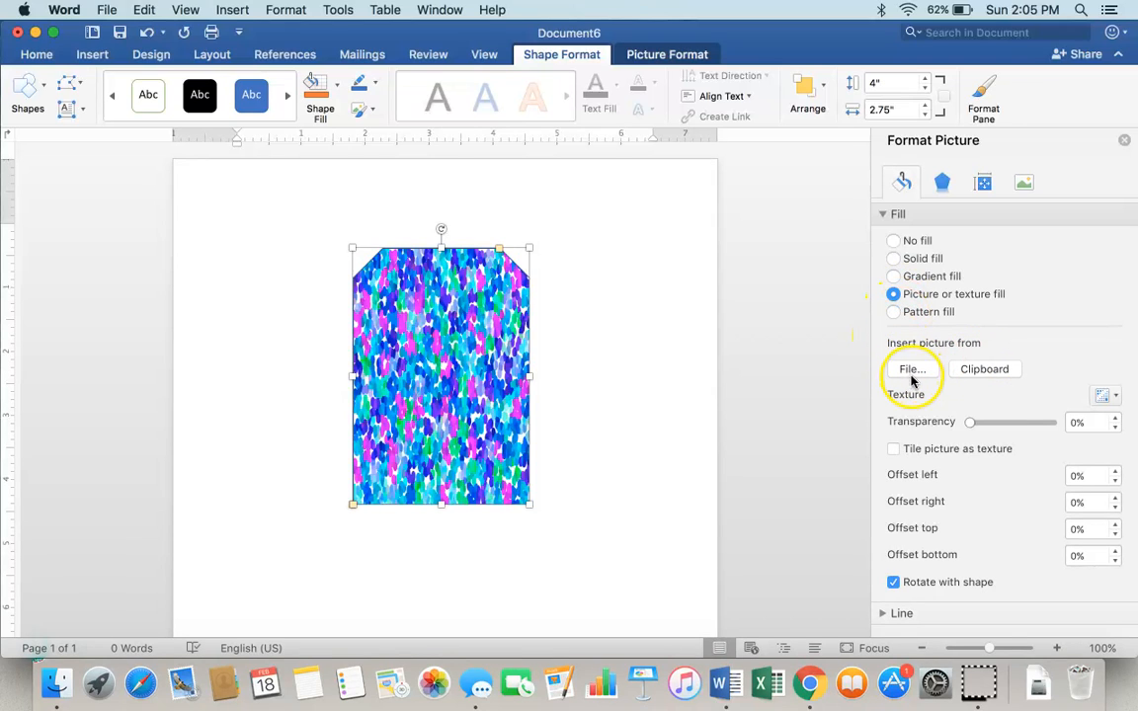
left_click(1115, 399)
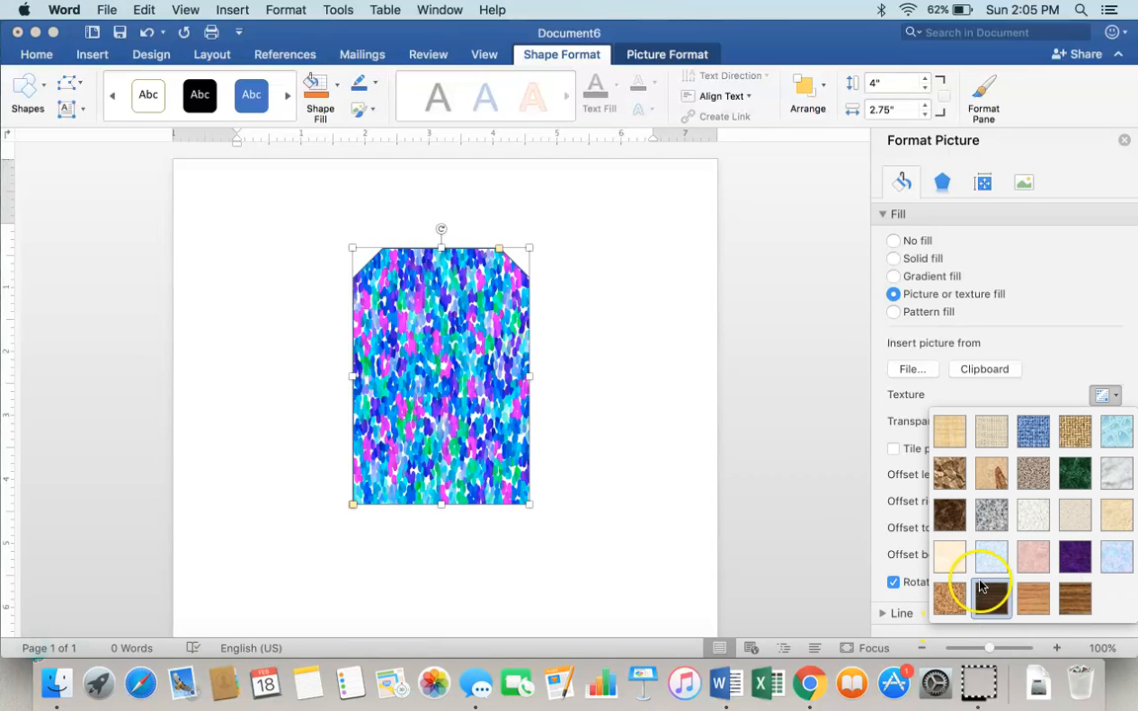
left_click(950, 598)
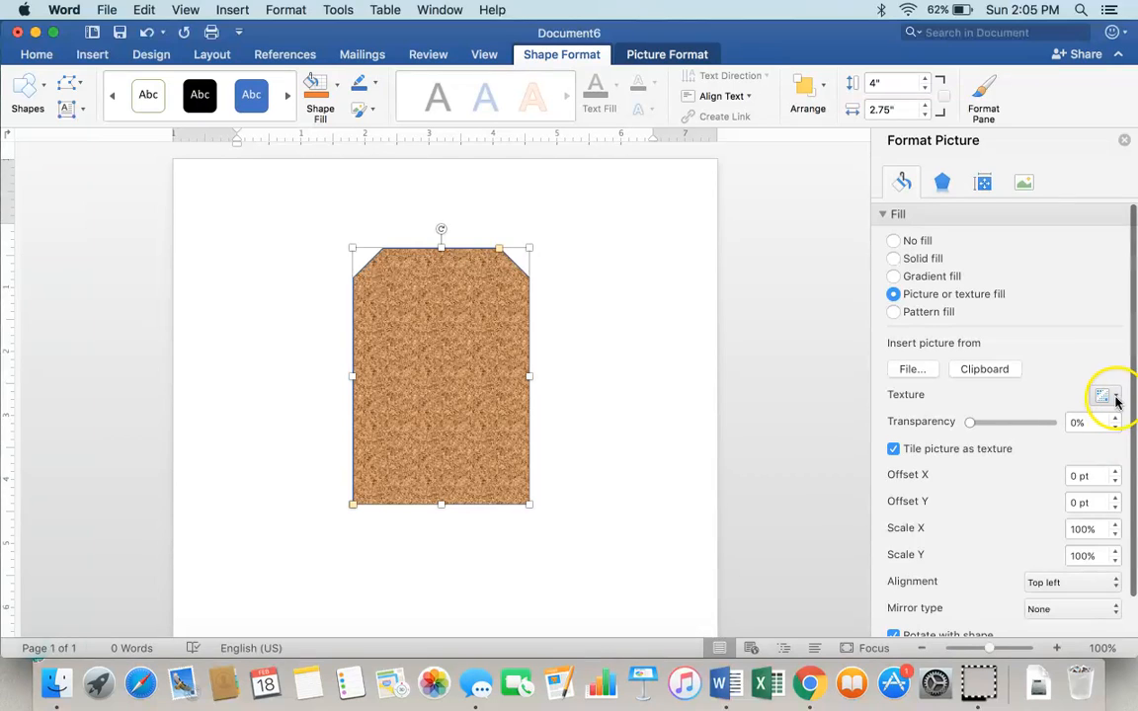
left_click(1117, 400)
left_click(1031, 604)
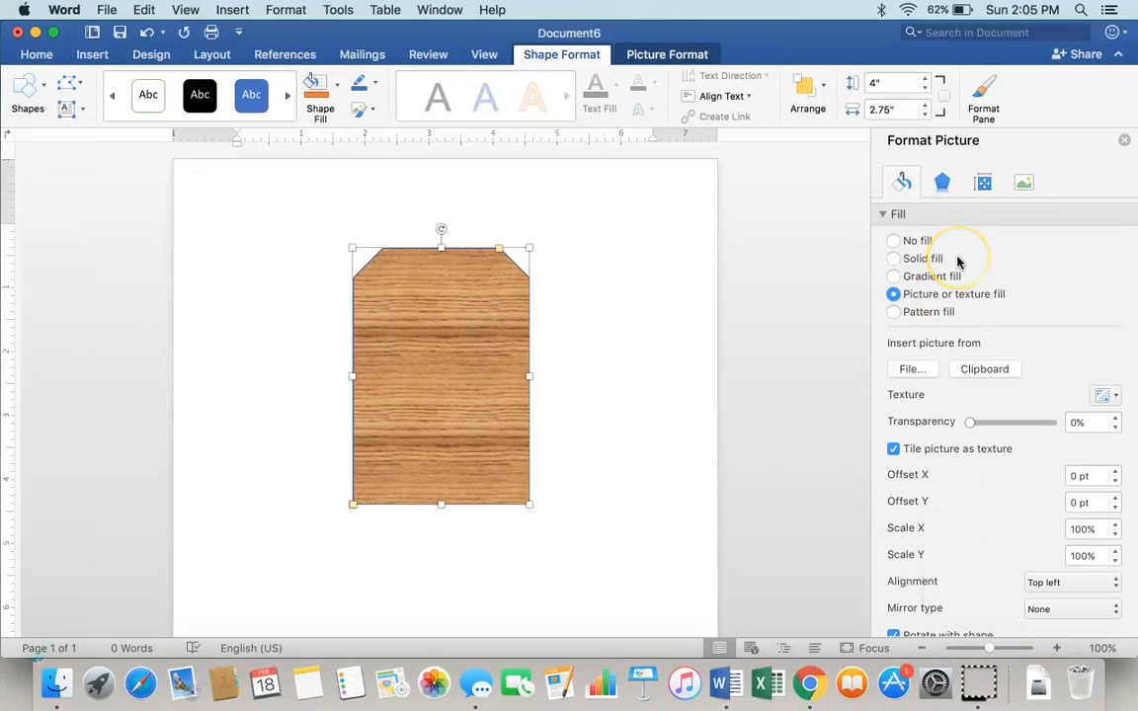
Fill the shape with the picture file Pretty pattern.jpg from the Pretty Patterns folder.
left_click(925, 296)
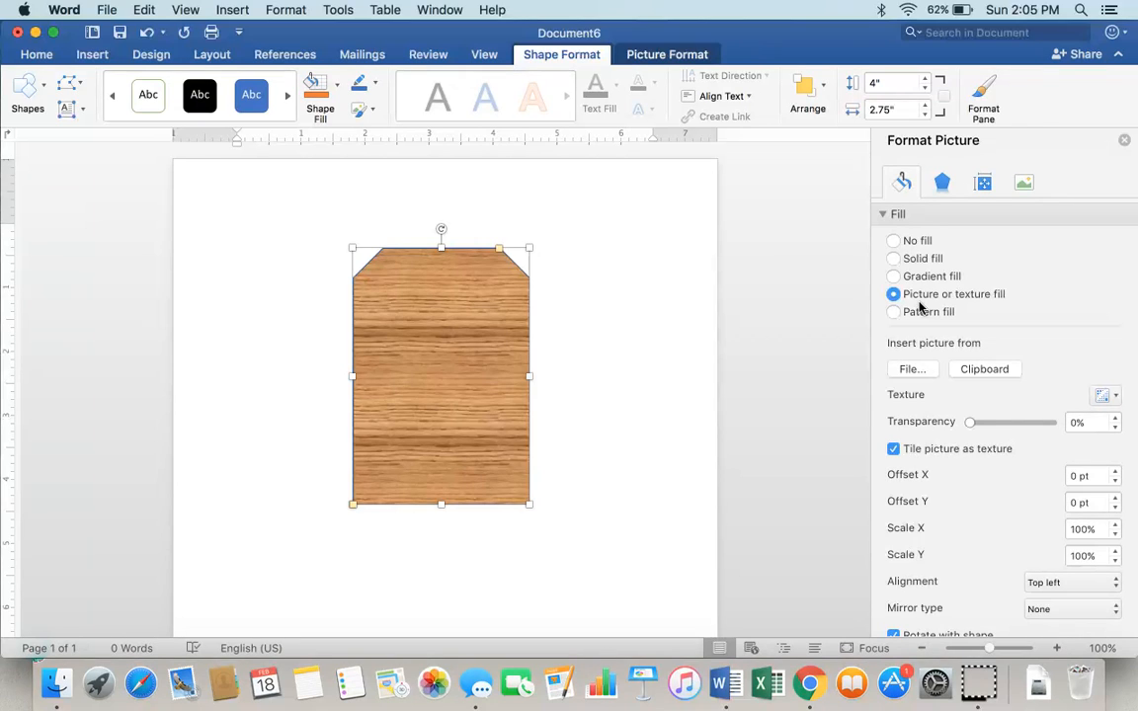
left_click(909, 371)
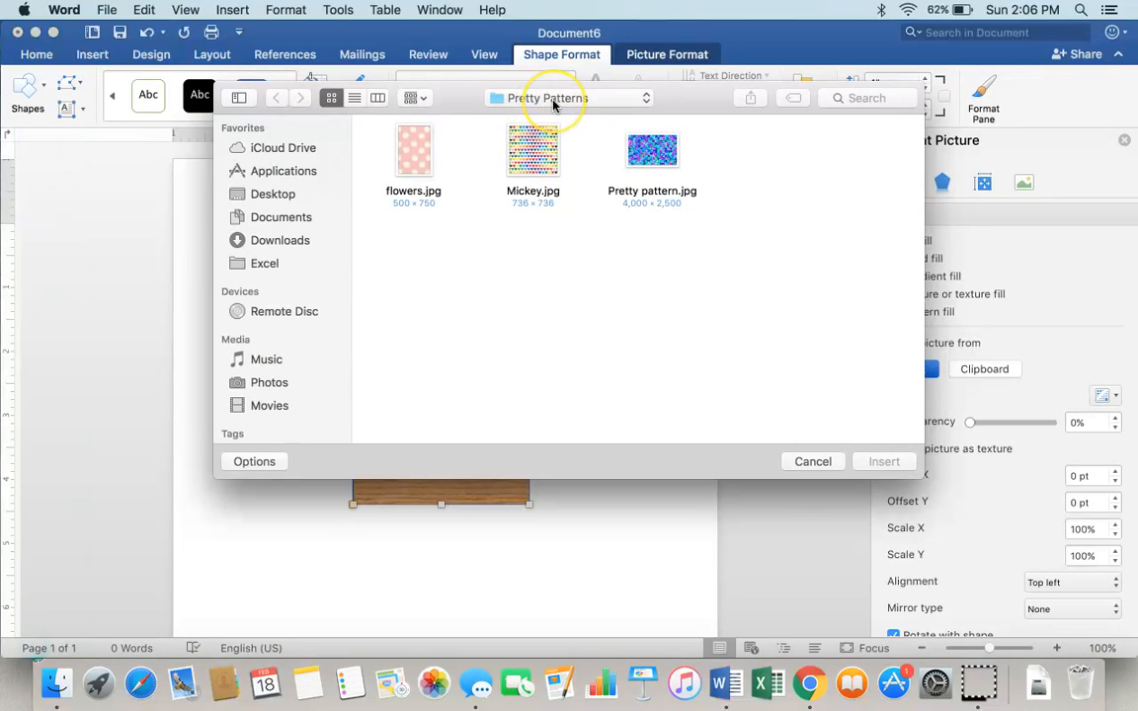
left_click(662, 156)
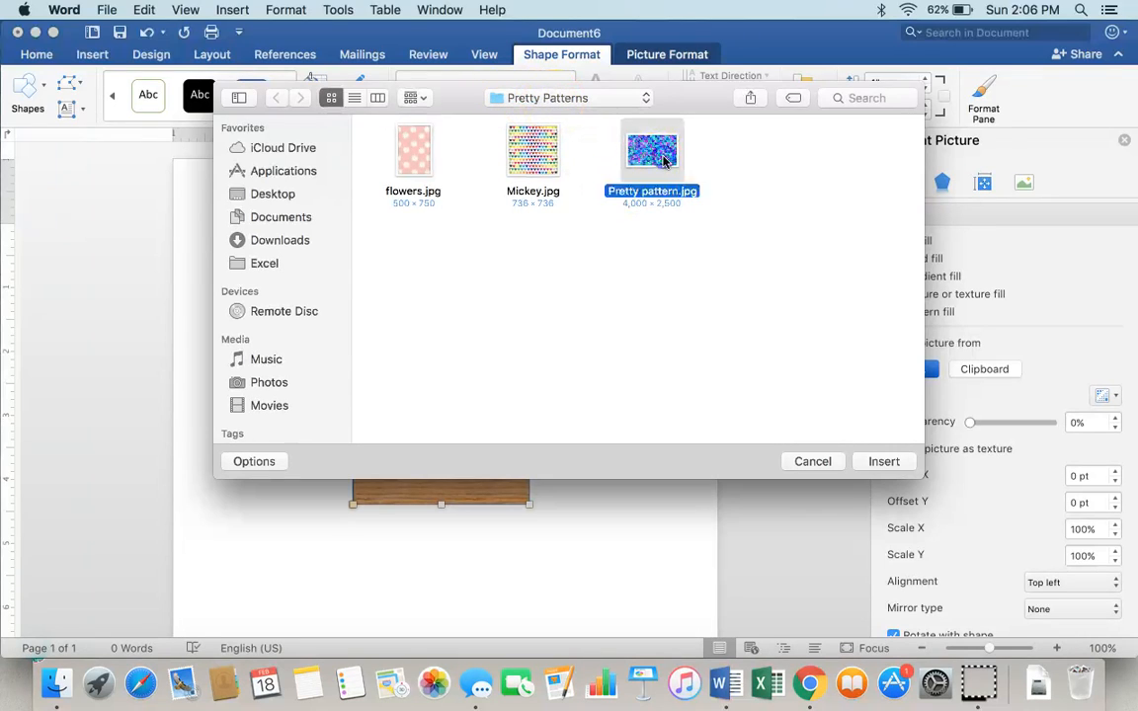
left_click(882, 462)
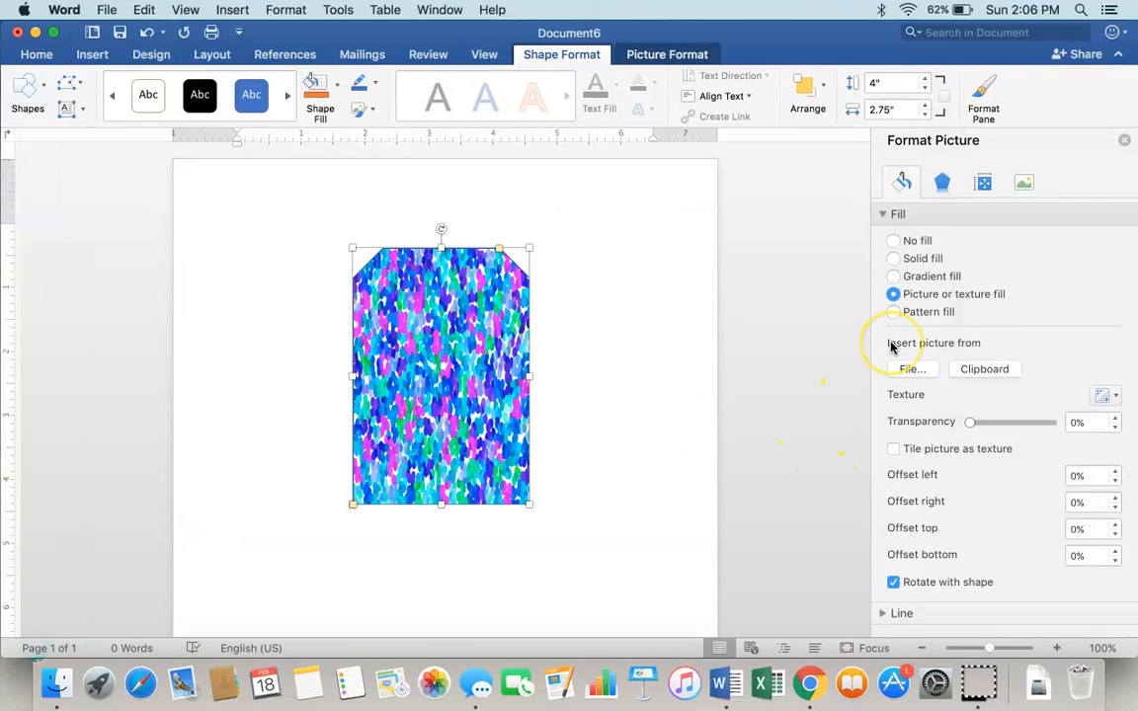
Try the tag shape's outline with no line and with a gradient line, returning to a solid line.
left_click(886, 215)
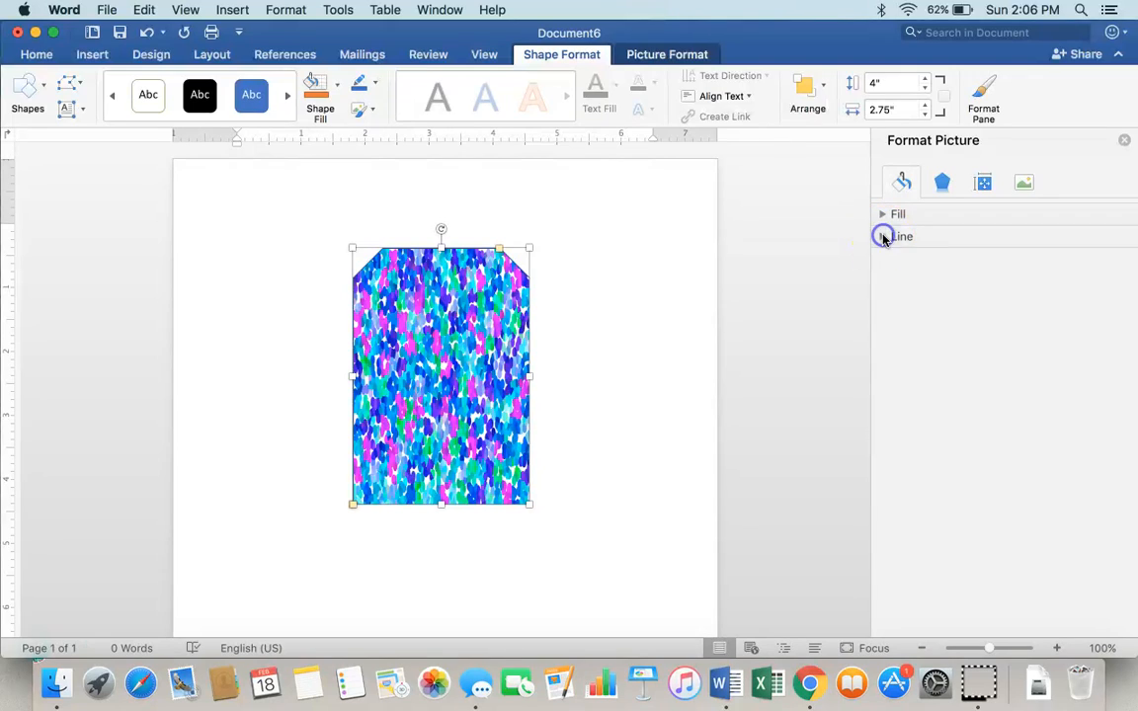
left_click(883, 237)
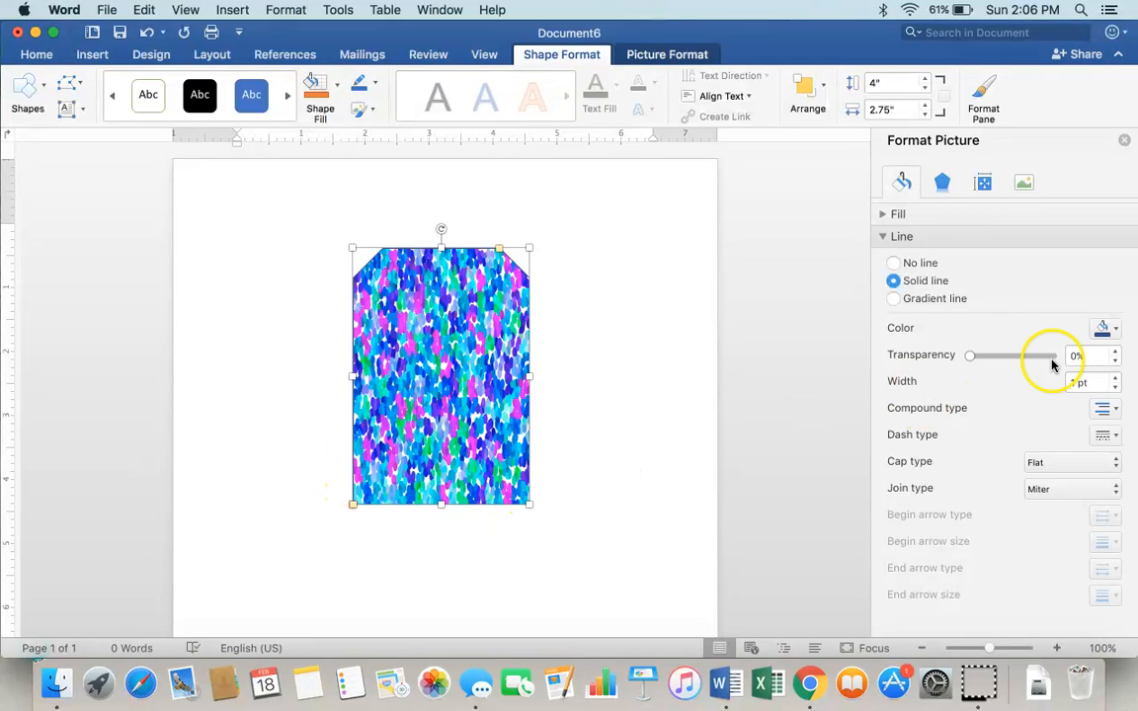
left_click(899, 264)
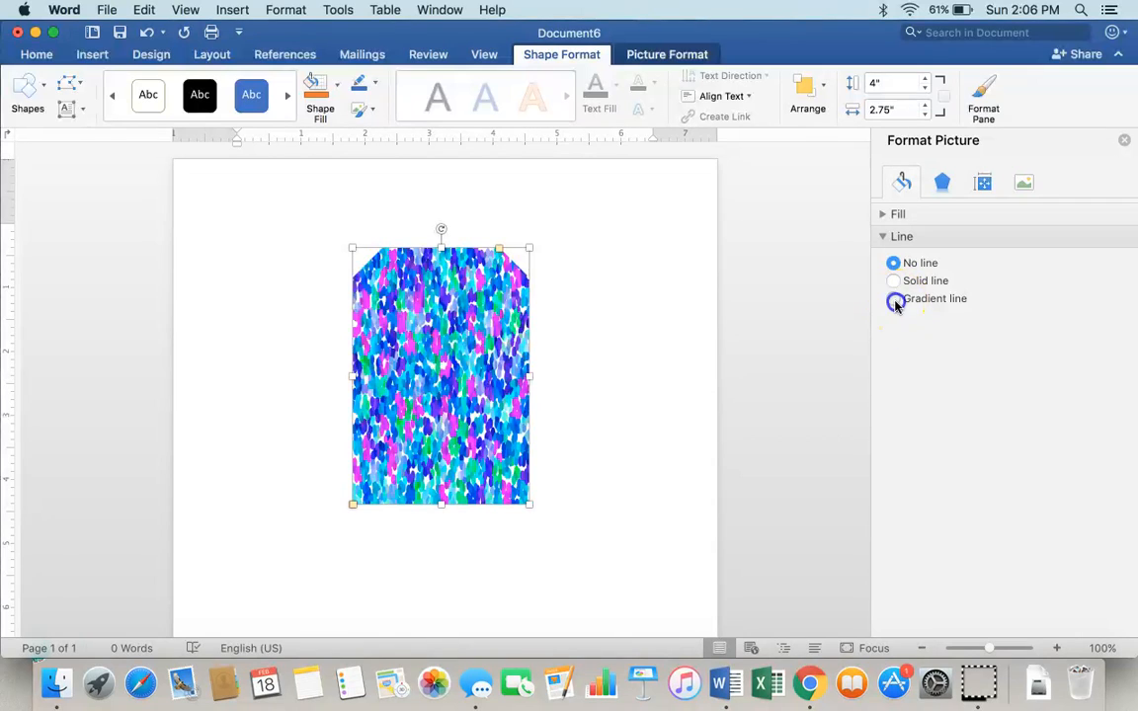
left_click(894, 300)
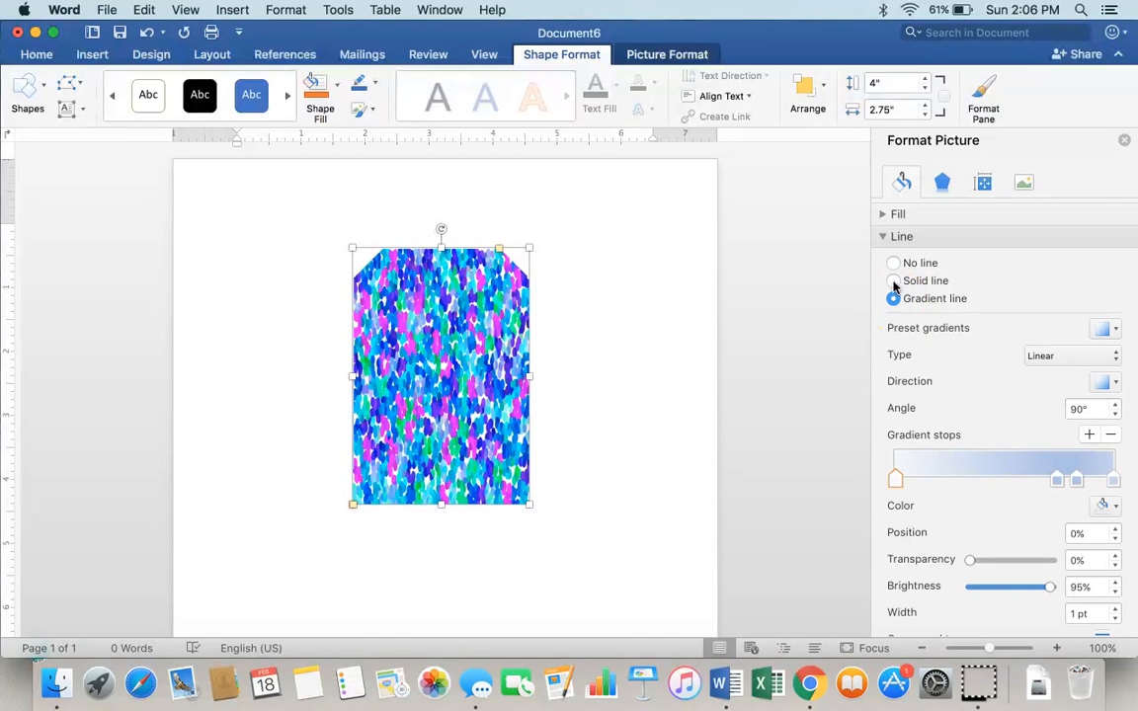
left_click(894, 281)
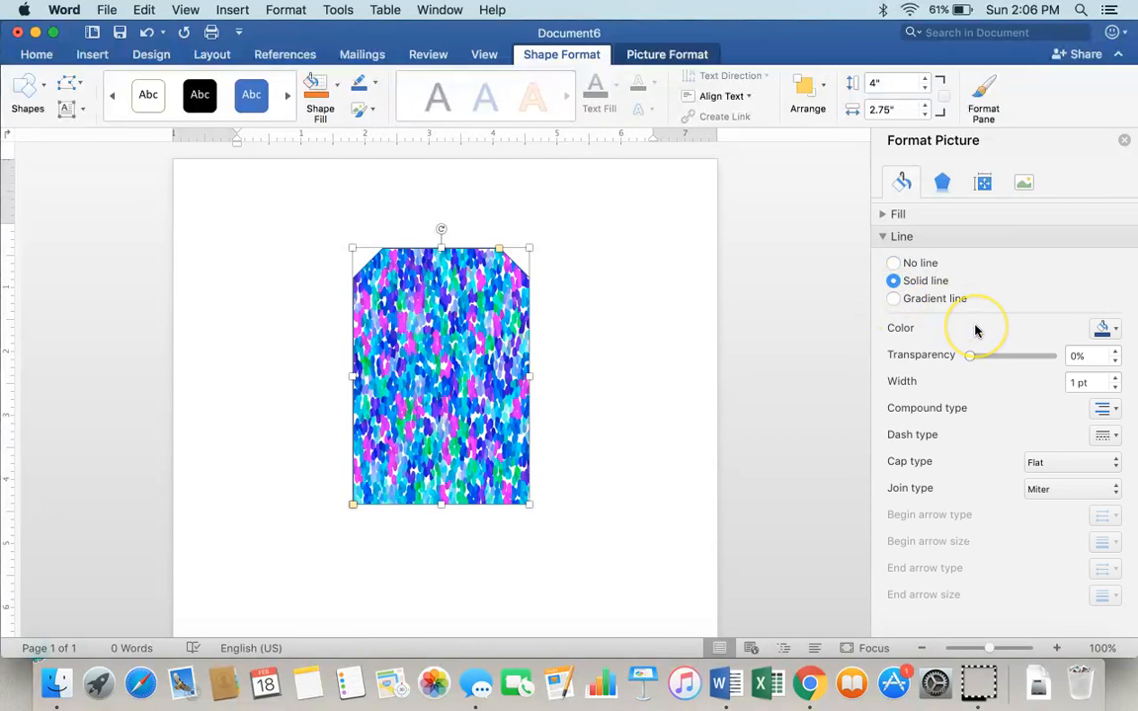
Set the tag shape's outline colour to the recently used pink.
left_click(1114, 331)
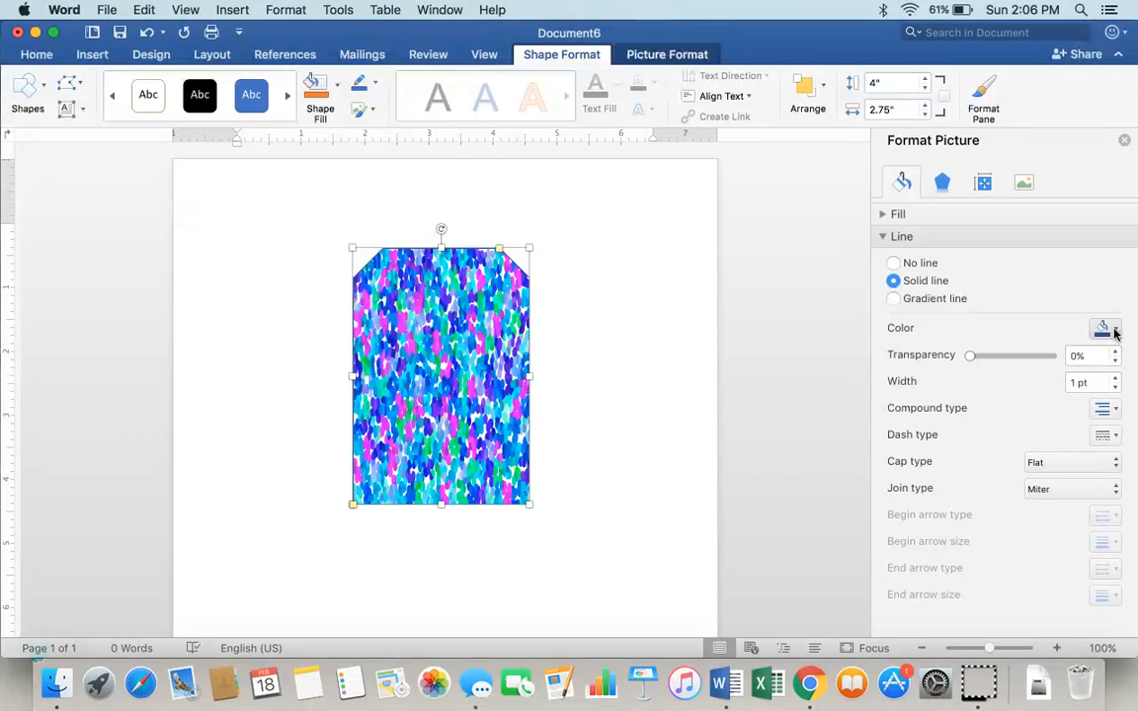
left_click(1114, 332)
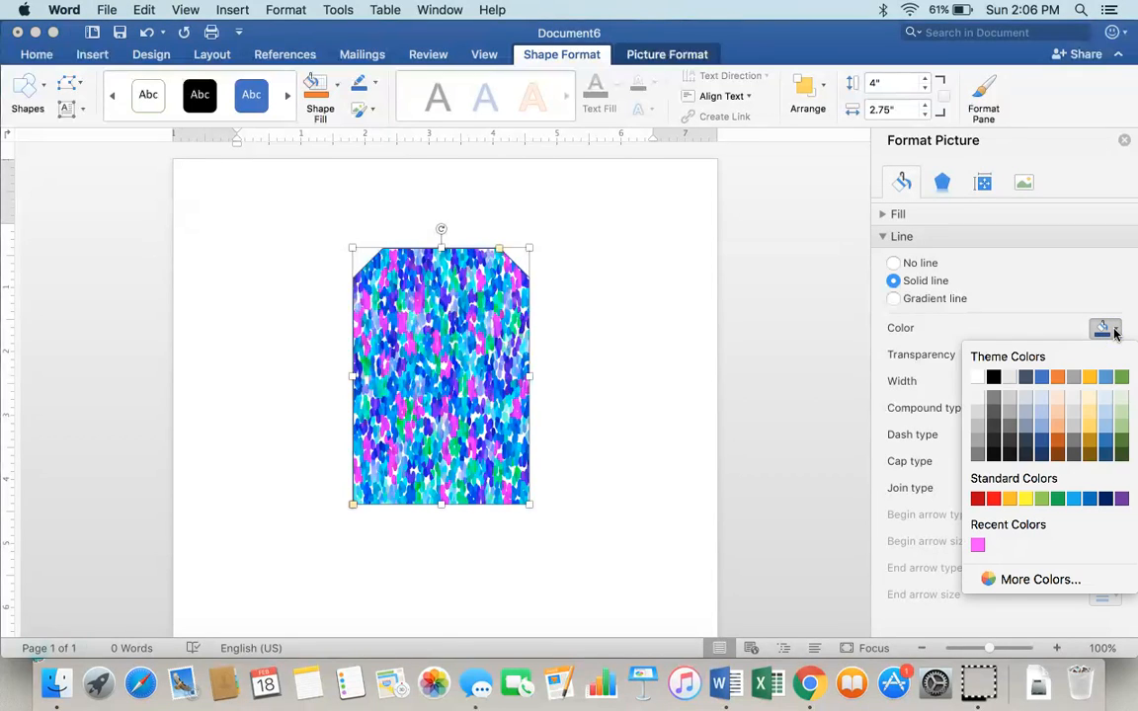
left_click(981, 546)
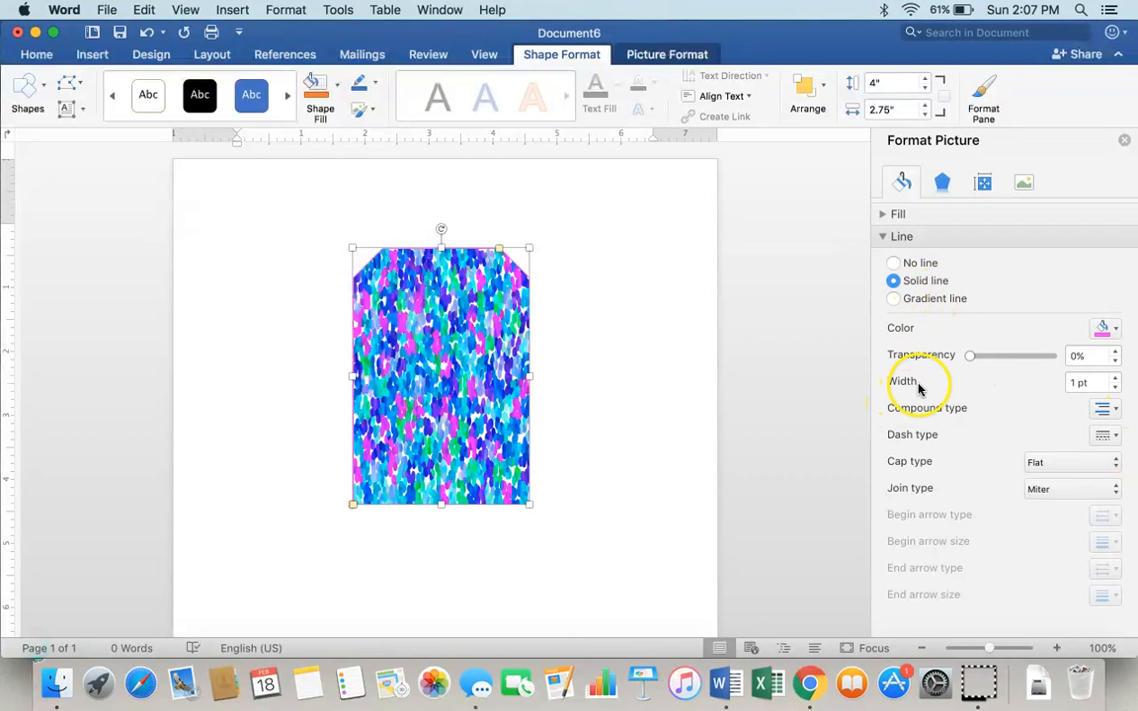
Set the tag shape's pink outline width to 3 pt and collapse the line settings.
left_click(1114, 378)
left_click(1114, 378)
left_click(1114, 379)
left_click(1114, 379)
left_click(1113, 379)
left_click(1114, 379)
left_click(1113, 379)
left_click(1113, 379)
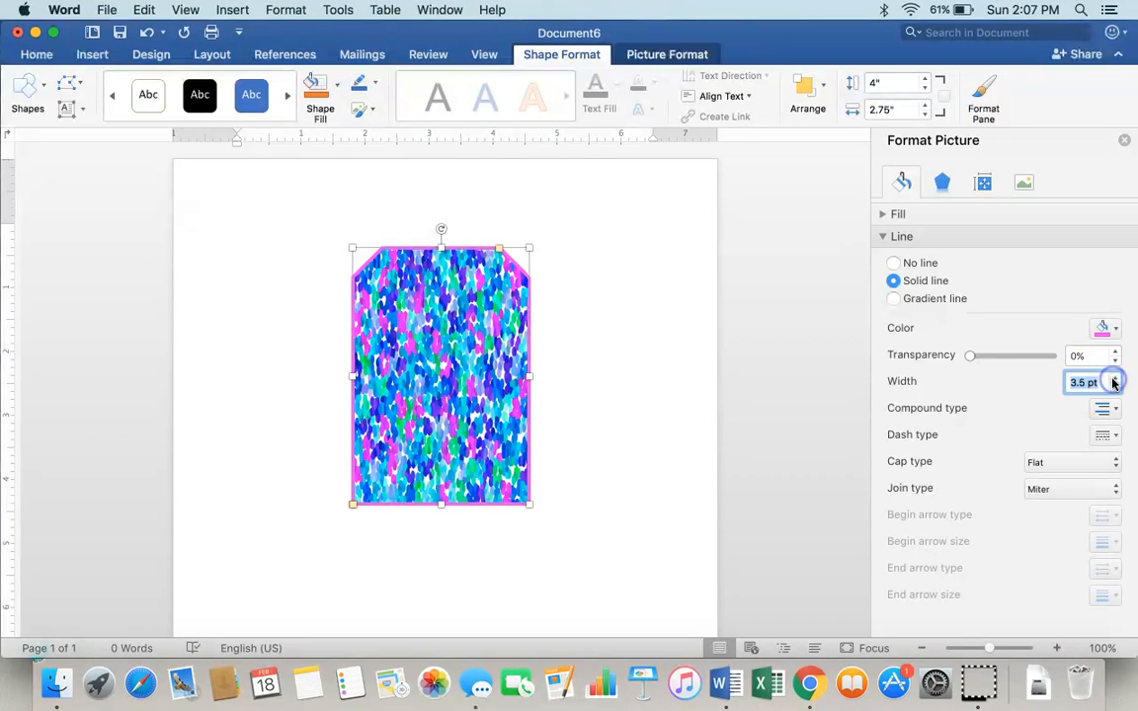
left_click(1115, 379)
left_click(1115, 389)
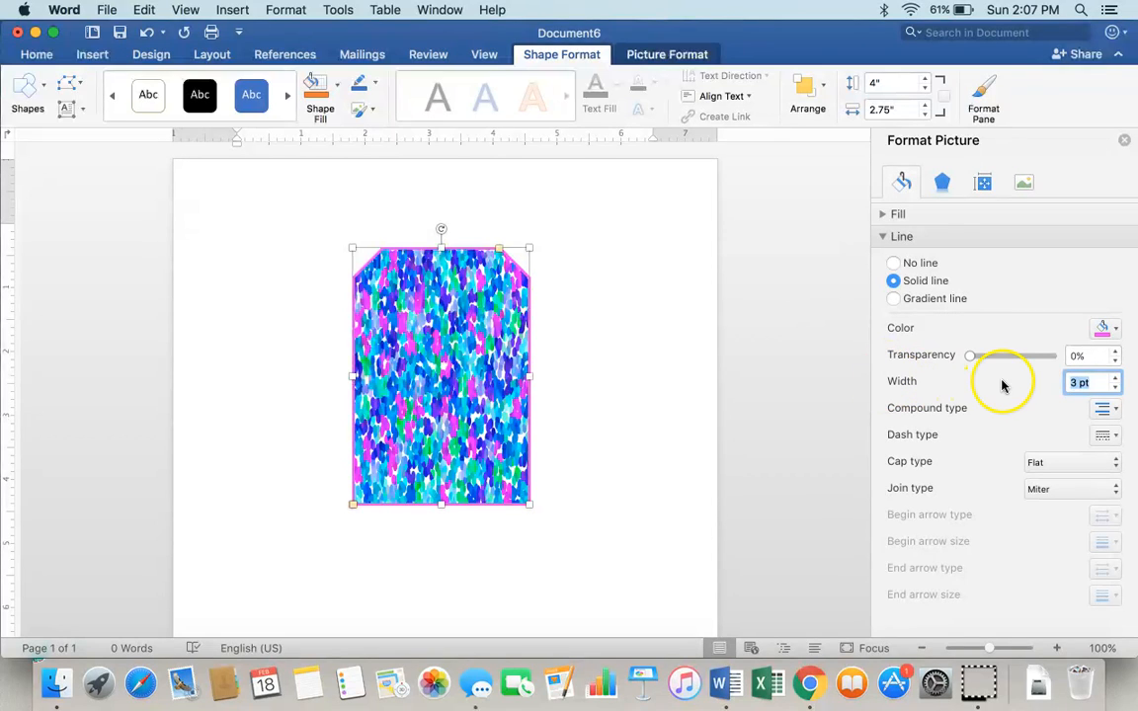
left_click(880, 237)
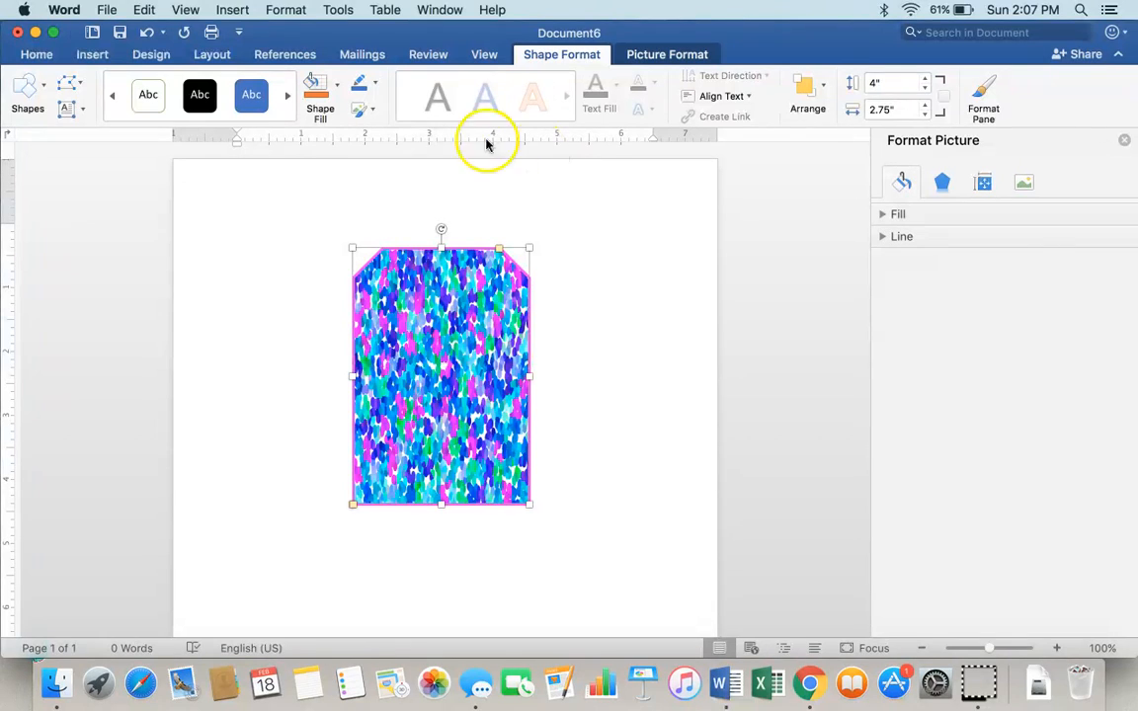
Draw a second rectangle with snipped upper corners, about 3" high by 2" wide, inside the patterned tag.
left_click(89, 55)
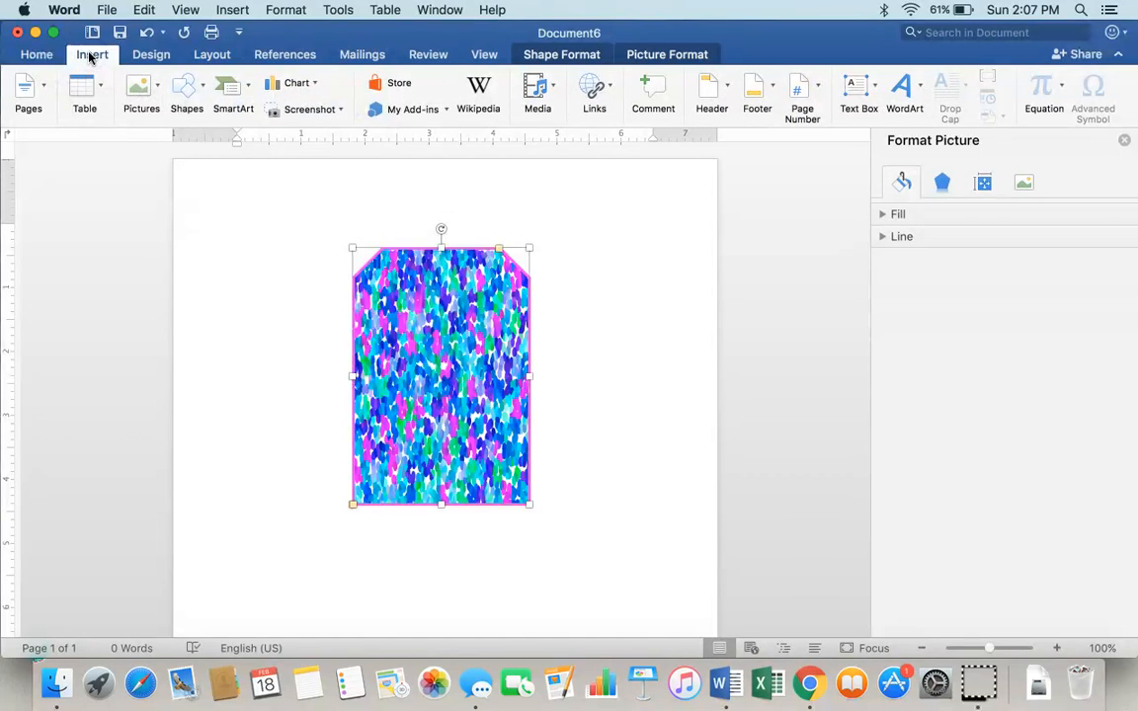
left_click(183, 94)
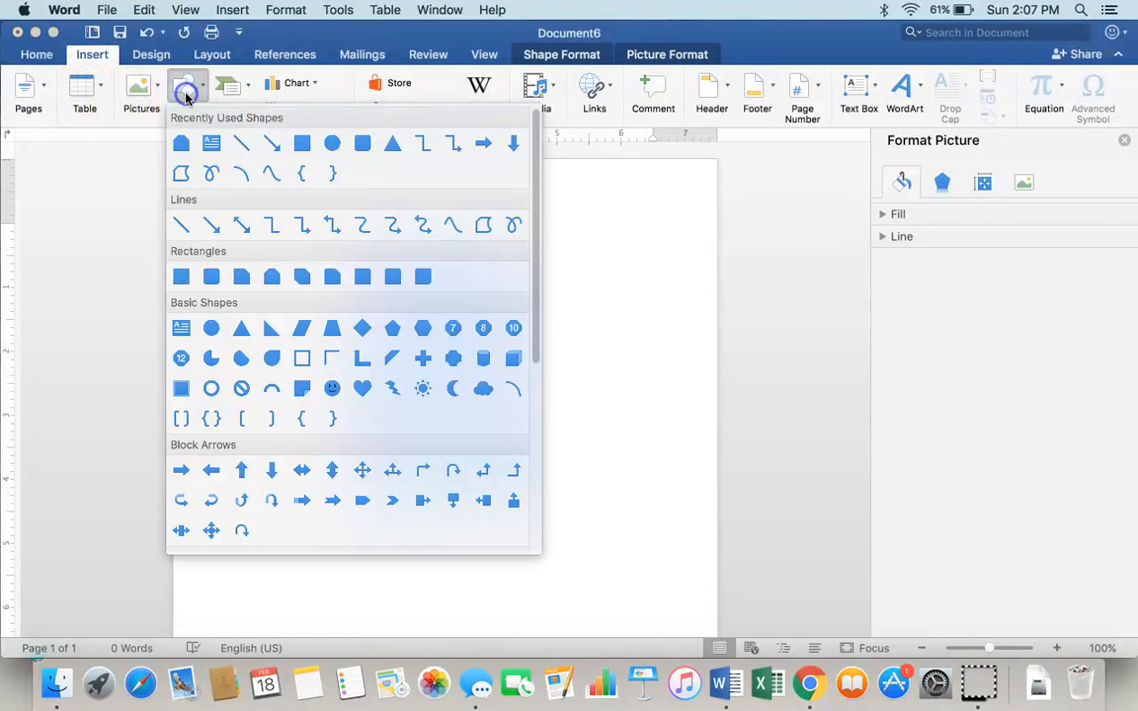
left_click(181, 144)
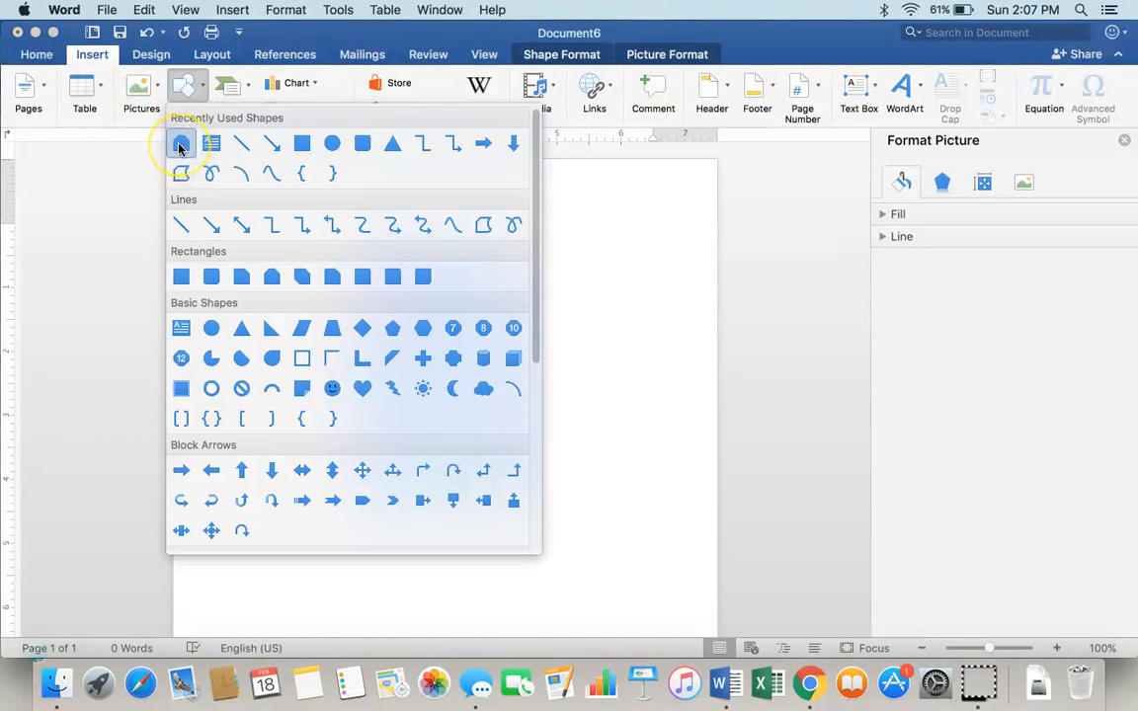
left_click(180, 146)
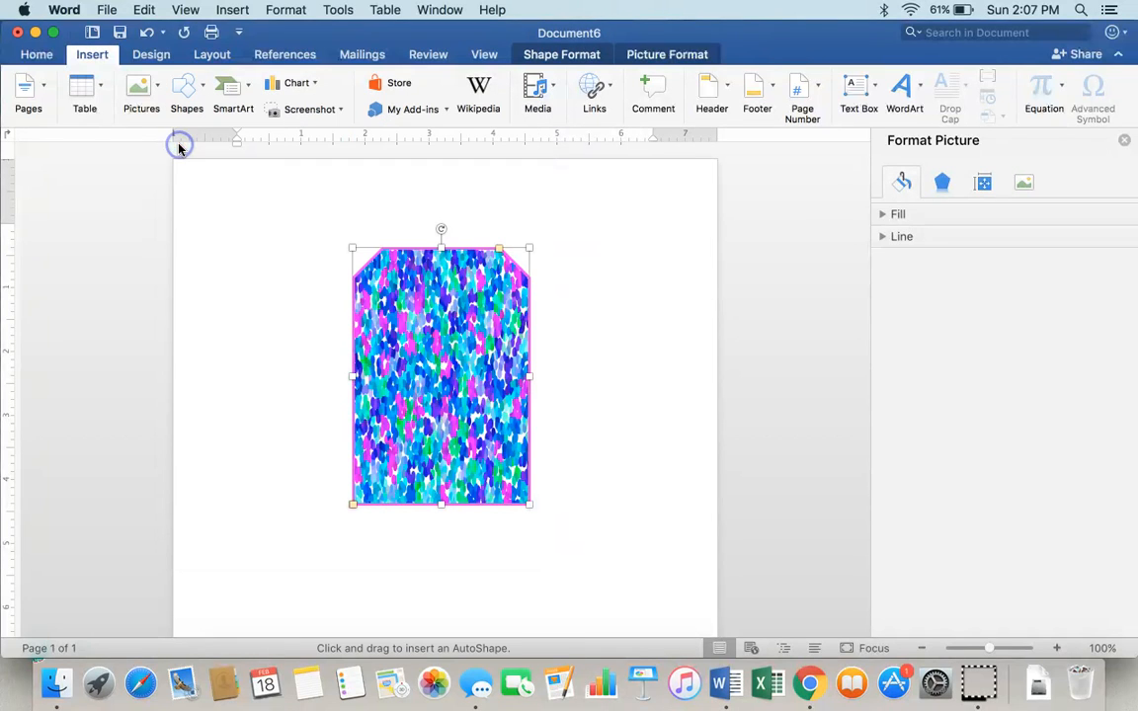
mouse_move(379, 268)
left_mouse_down()
mouse_move(369, 280)
mouse_move(418, 328)
mouse_move(541, 364)
mouse_move(445, 381)
mouse_move(480, 493)
mouse_move(463, 360)
mouse_move(504, 432)
mouse_move(502, 413)
mouse_move(546, 414)
mouse_move(510, 389)
mouse_move(506, 476)
left_mouse_up()
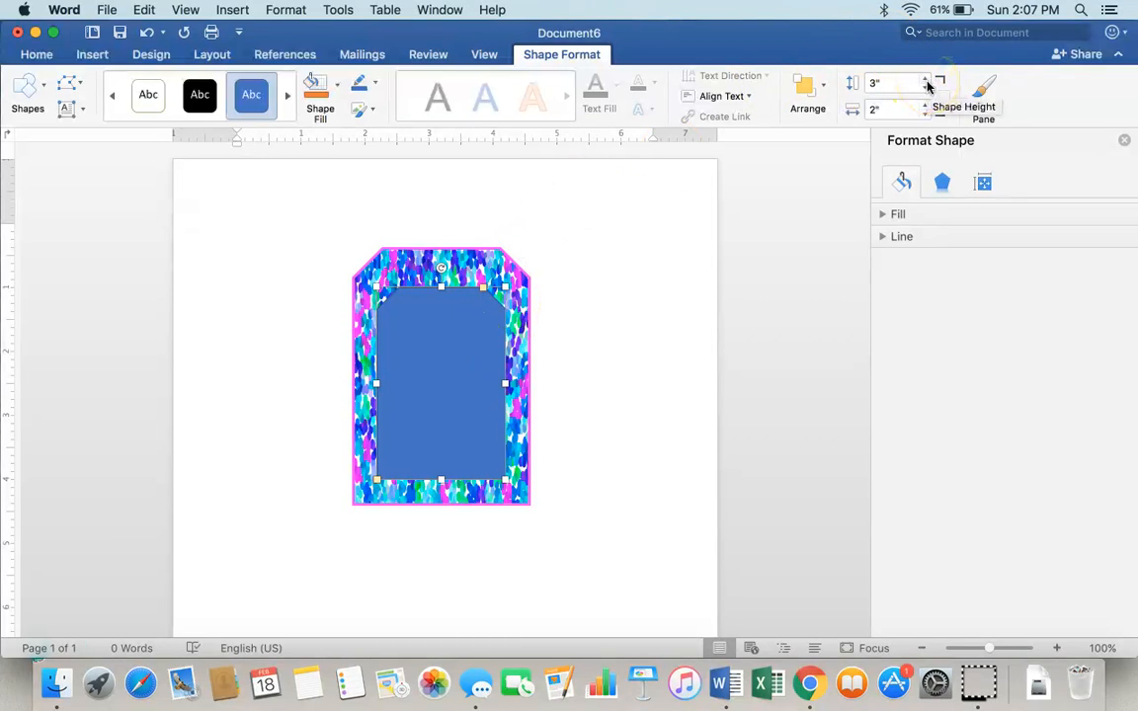
Resize the inner snipped-corner shape to 3.5" high and 2.25" wide.
left_click(848, 82)
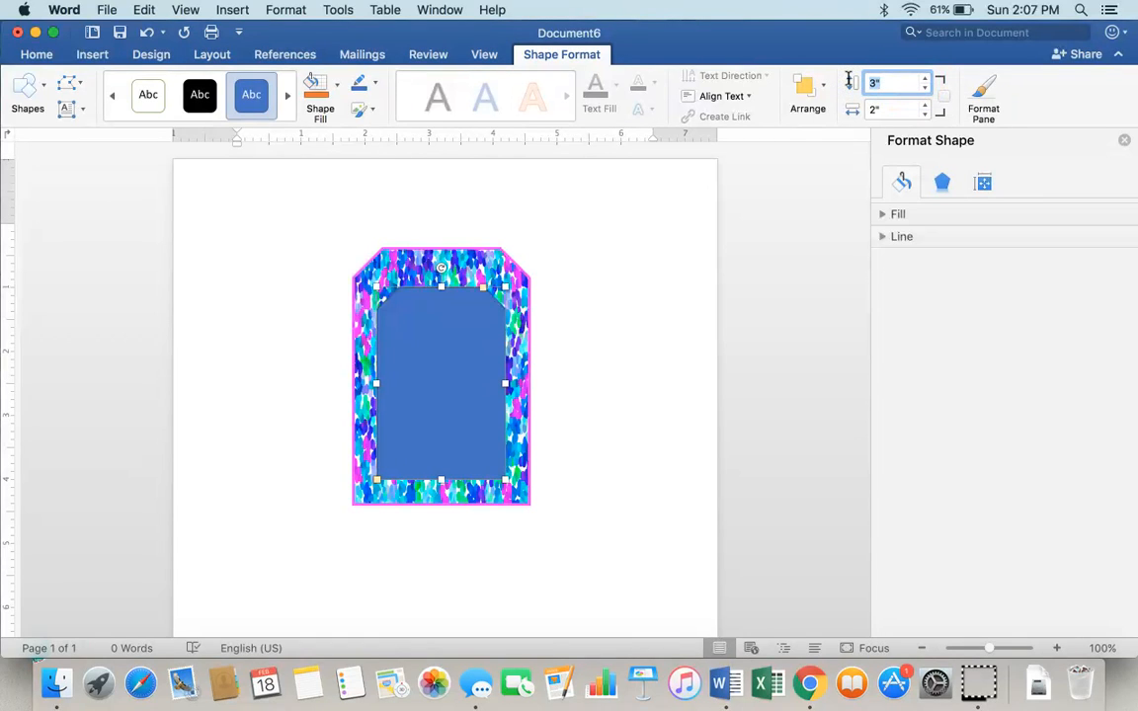
type("3.5")
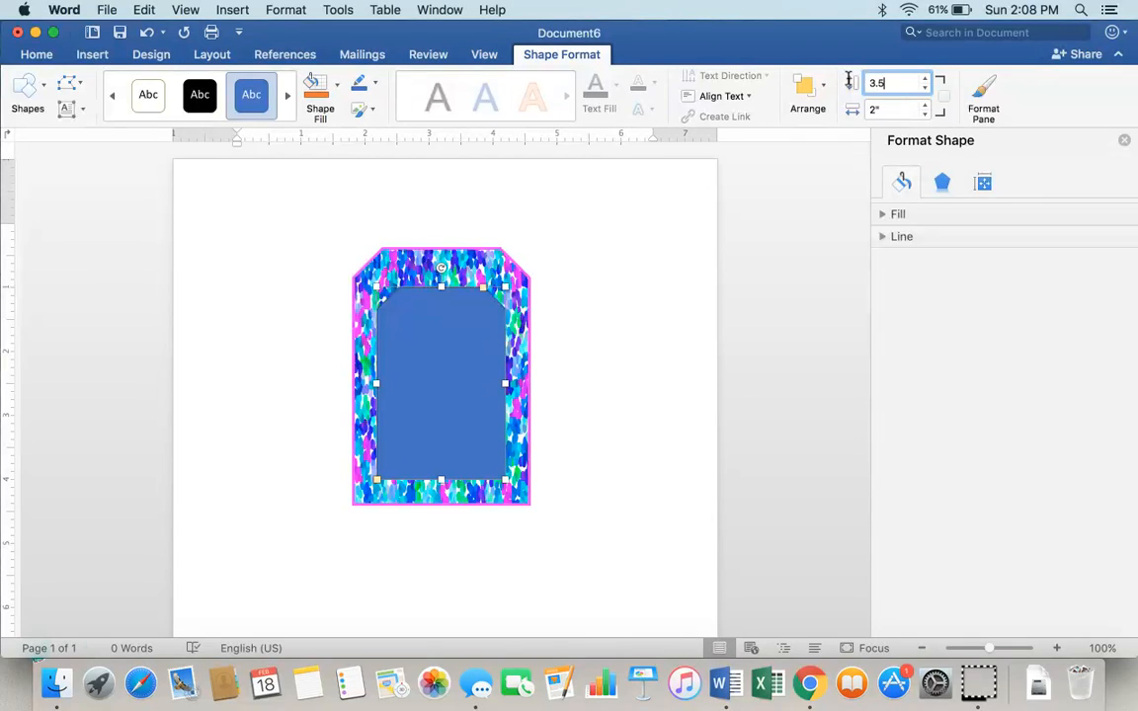
left_click(887, 108)
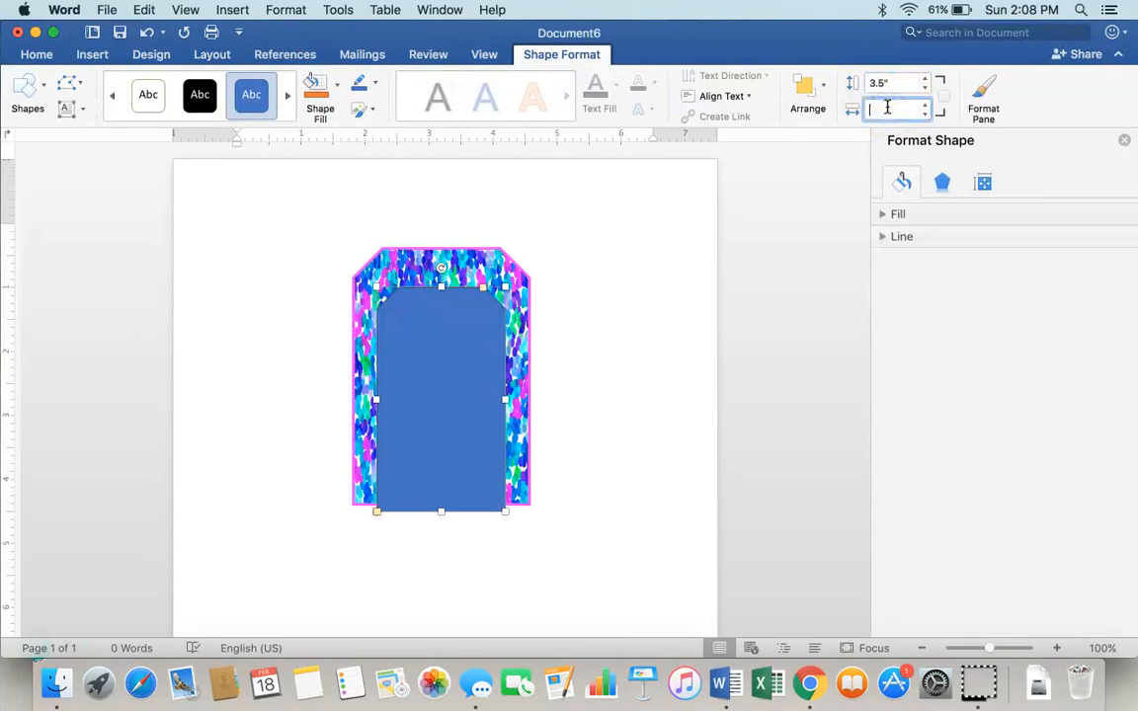
type("2.25")
Move the inner shape so that it sits centred on the patterned tag with an even border.
left_click(757, 198)
left_click(511, 206)
left_click(412, 356)
left_click_drag(407, 306, 426, 349)
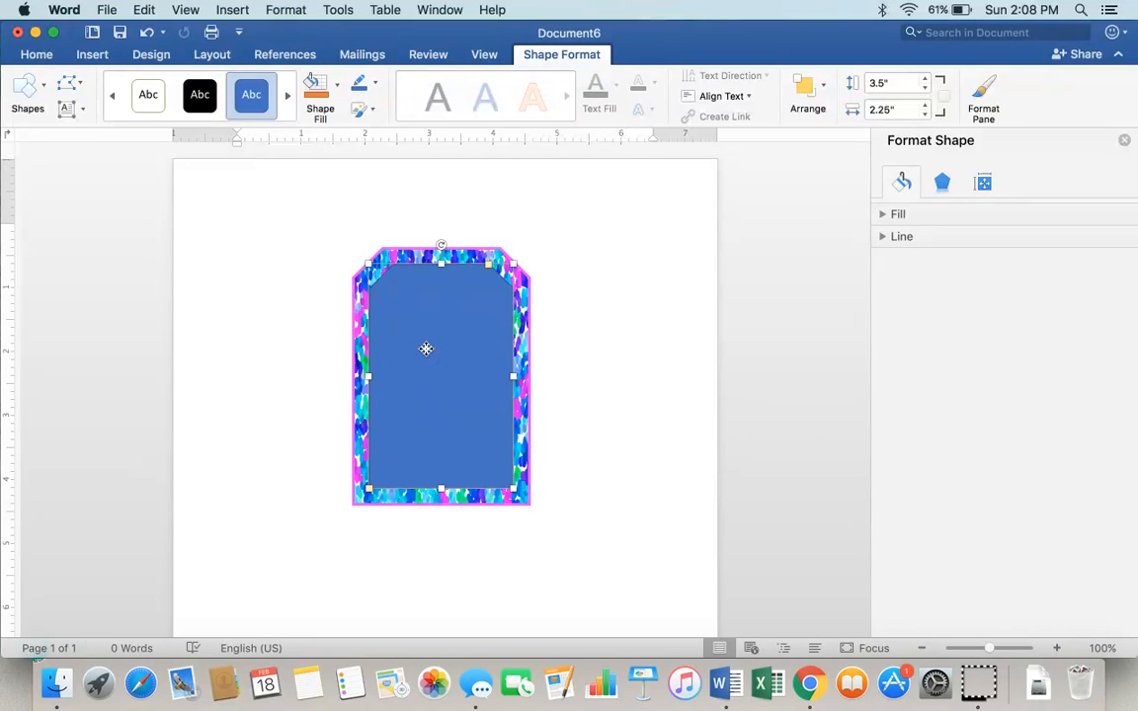
Try the recently used pink as the inner shape's solid fill.
left_click(882, 217)
left_click(893, 260)
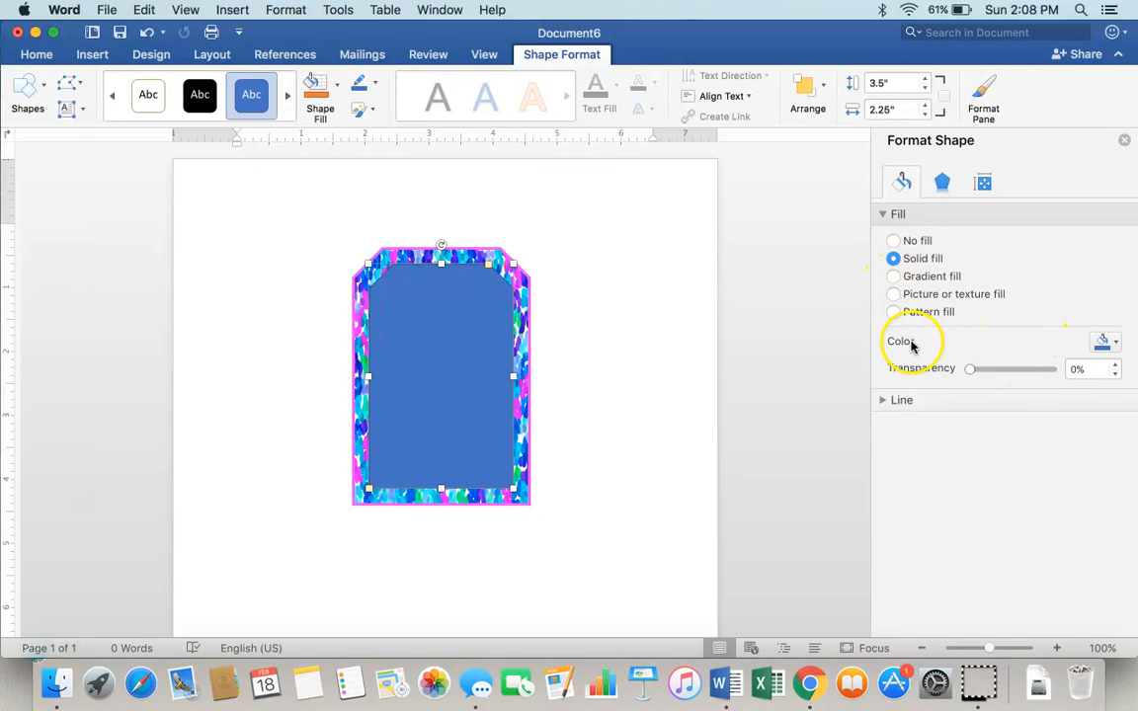
left_click(1115, 346)
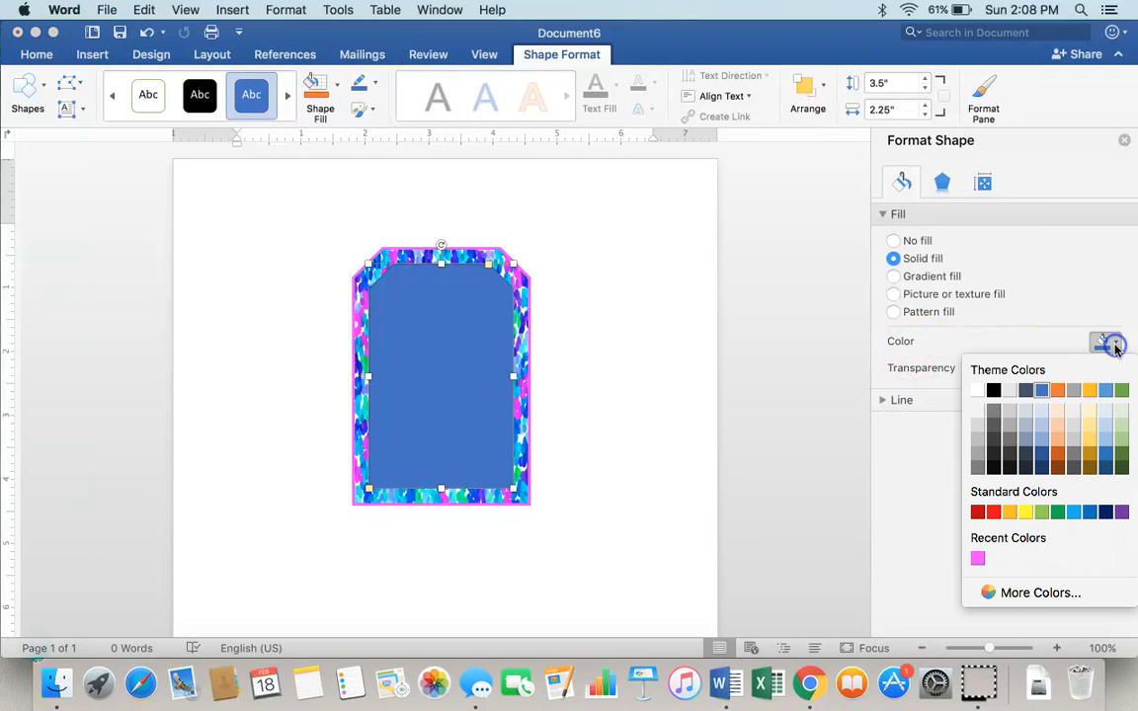
left_click(977, 559)
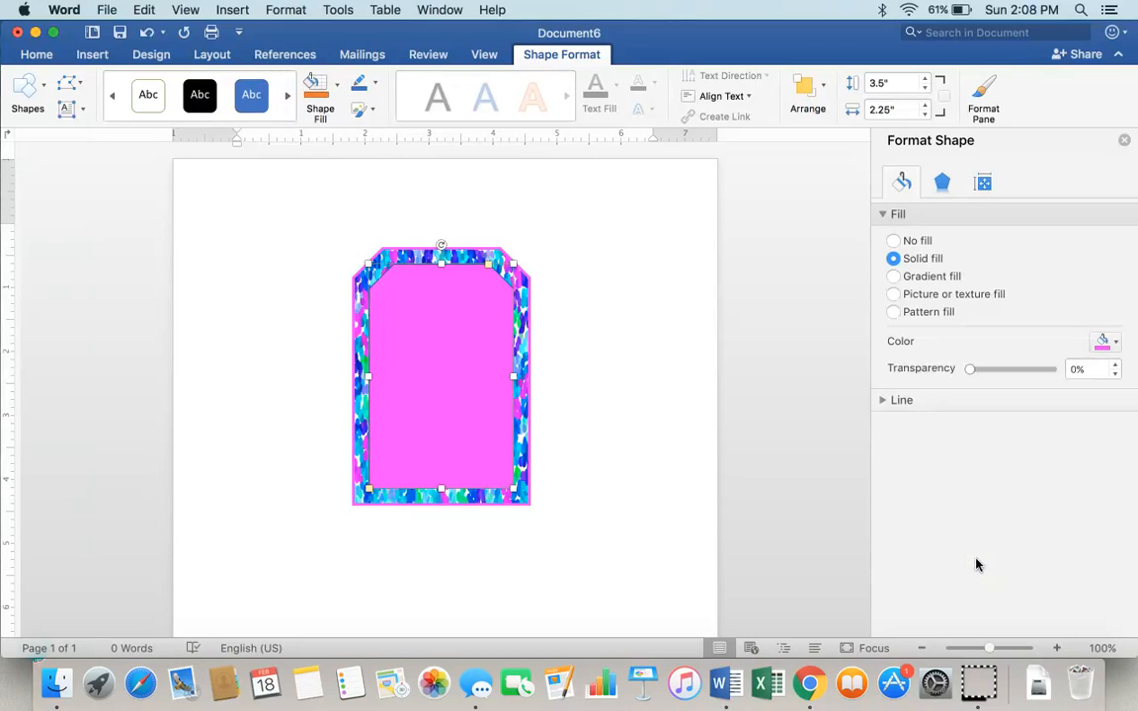
Set the inner shape's solid fill colour to white and collapse the fill settings.
left_click(1105, 342)
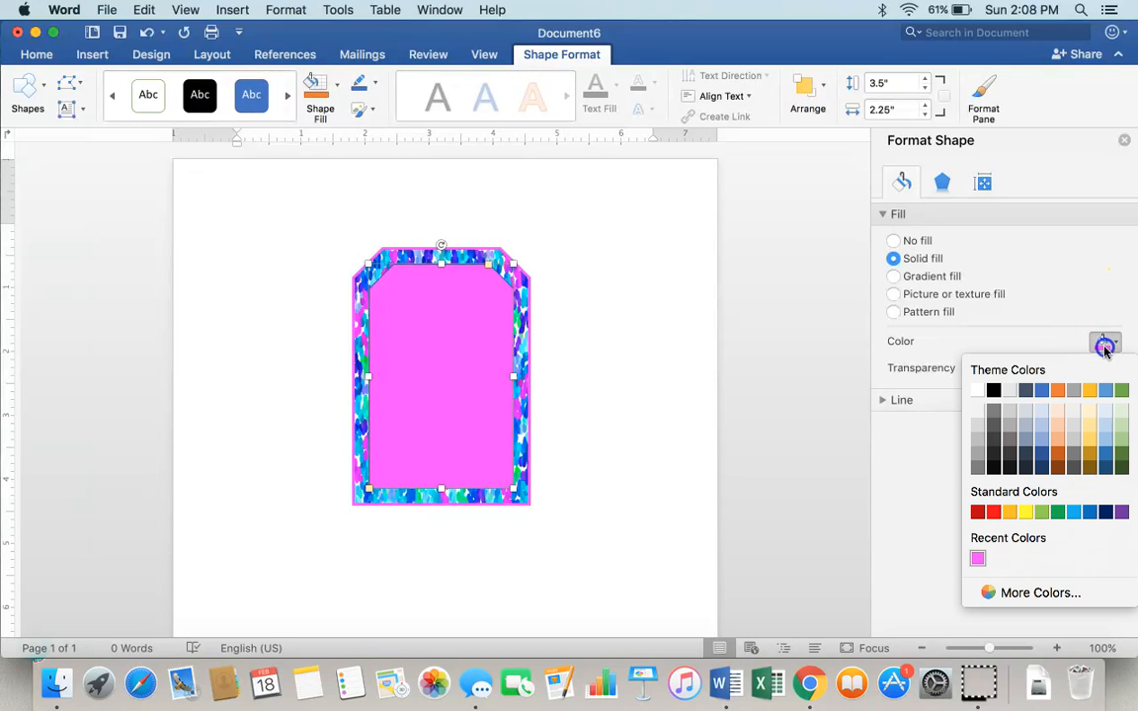
left_click(980, 390)
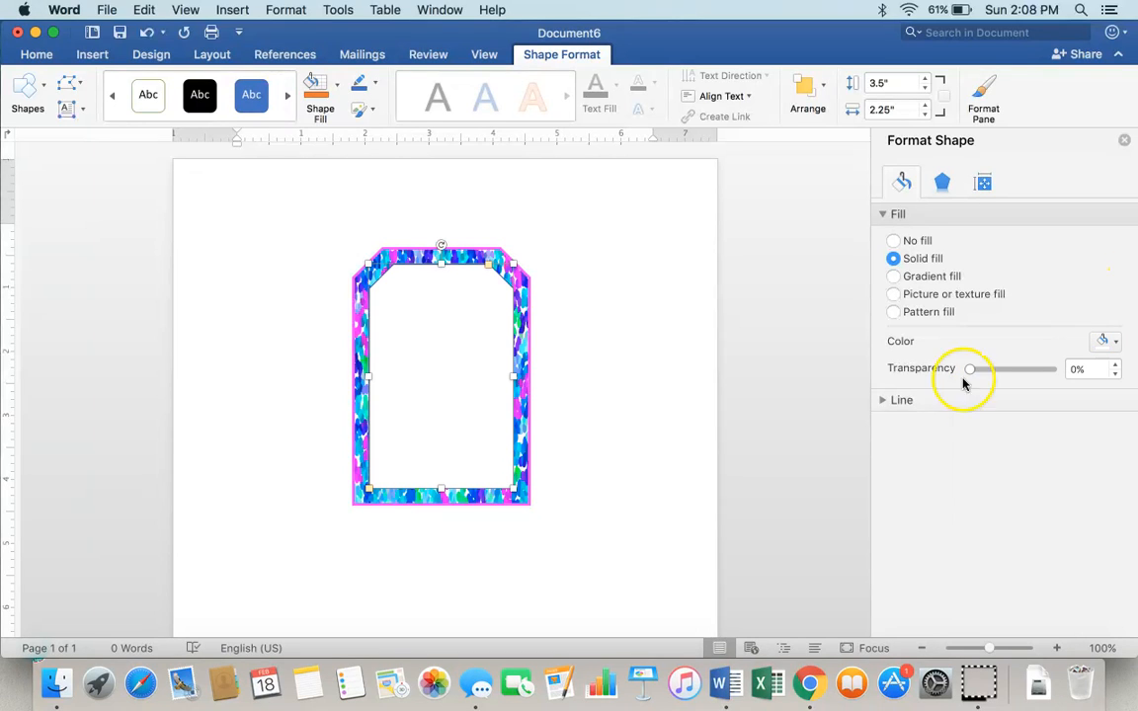
left_click(885, 216)
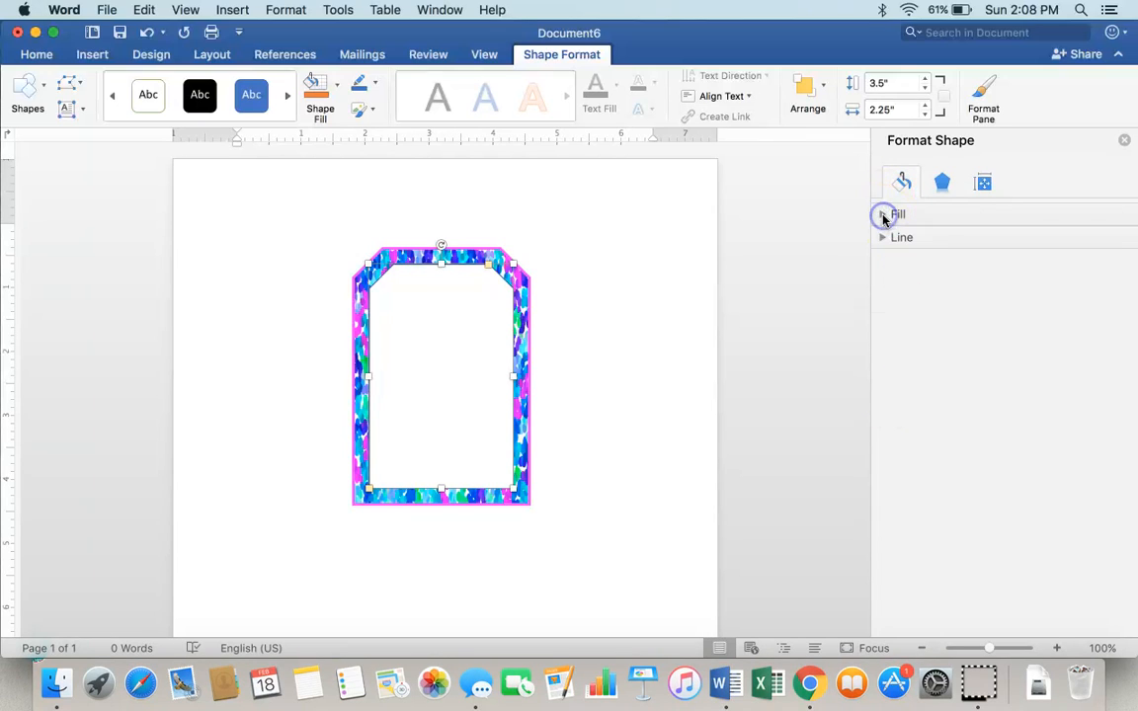
Give the inner shape a solid outline in the recently used pink.
left_click(884, 237)
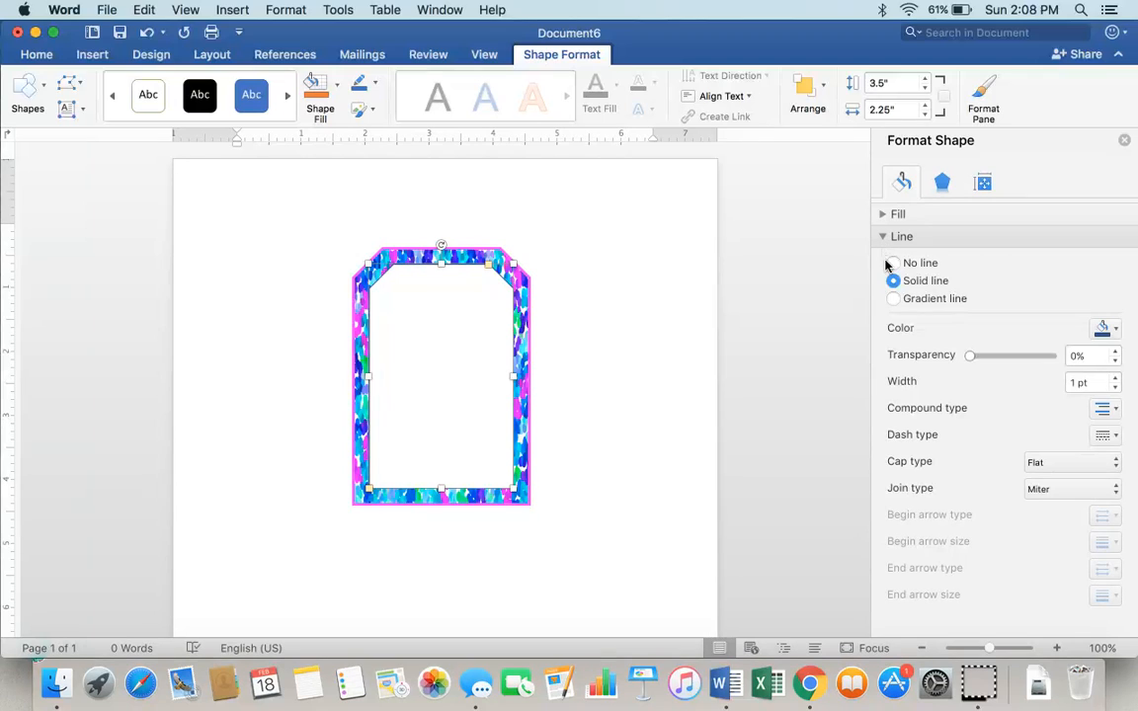
left_click(893, 264)
left_click(895, 281)
left_click(1116, 332)
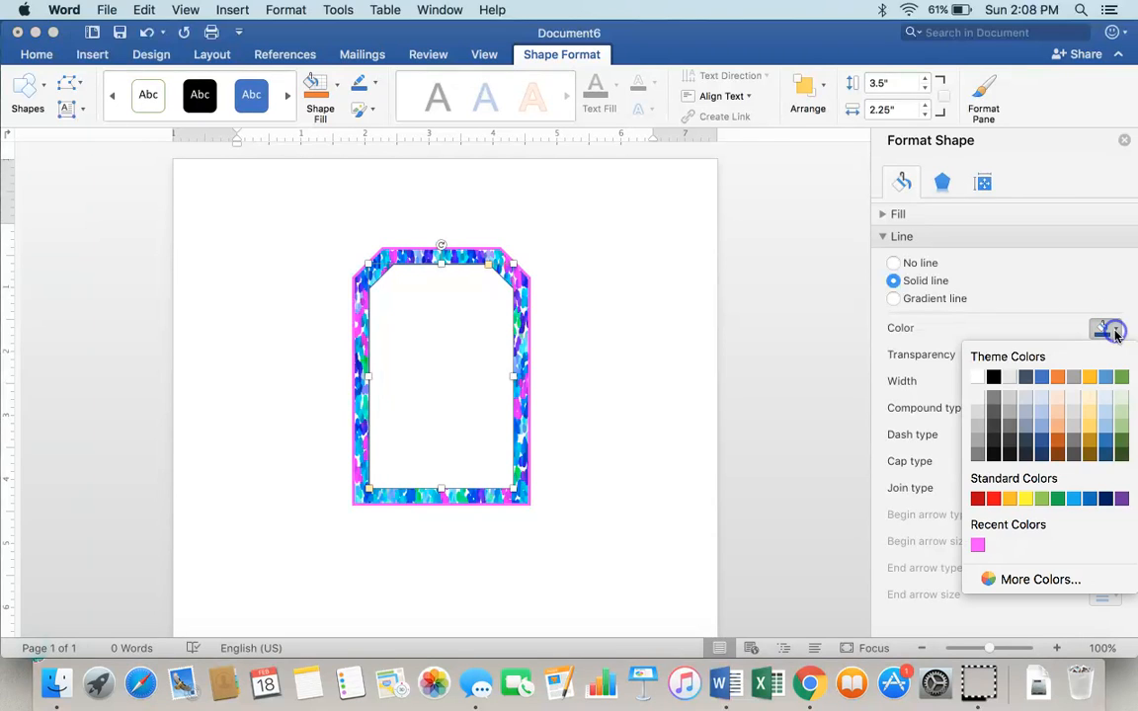
left_click(979, 546)
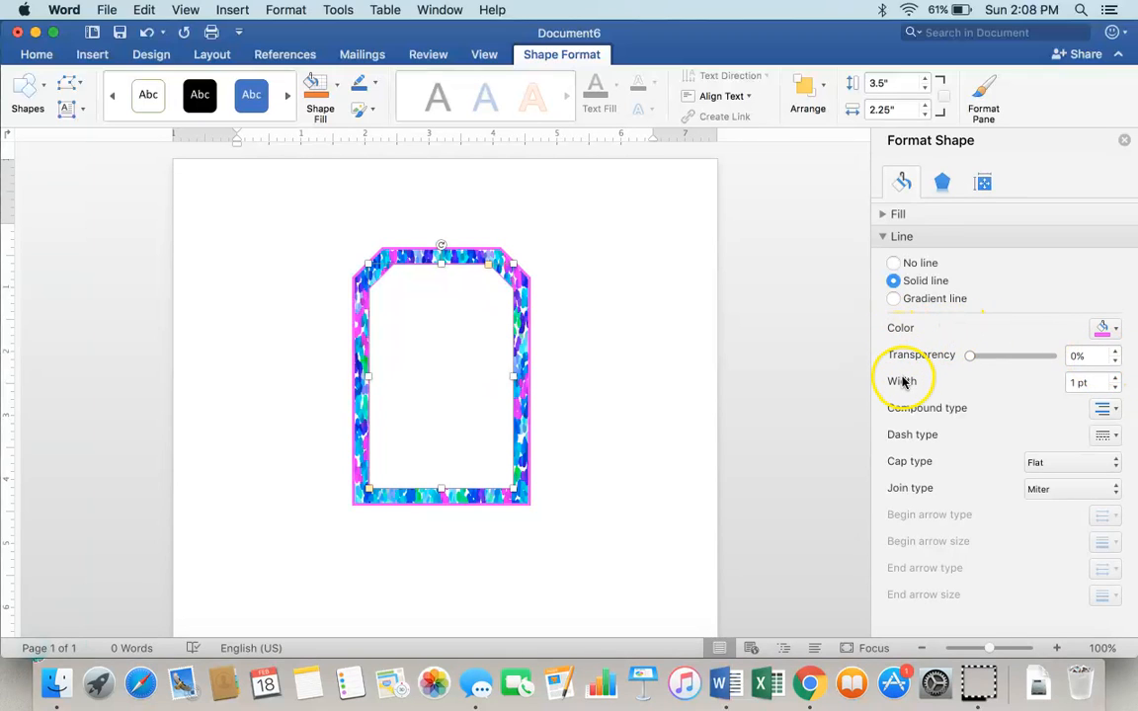
Set the inner shape's outline width to 2 pt and close the shape formatting pane.
left_click(1089, 384)
left_click(1116, 379)
left_click(1116, 379)
left_click(1116, 378)
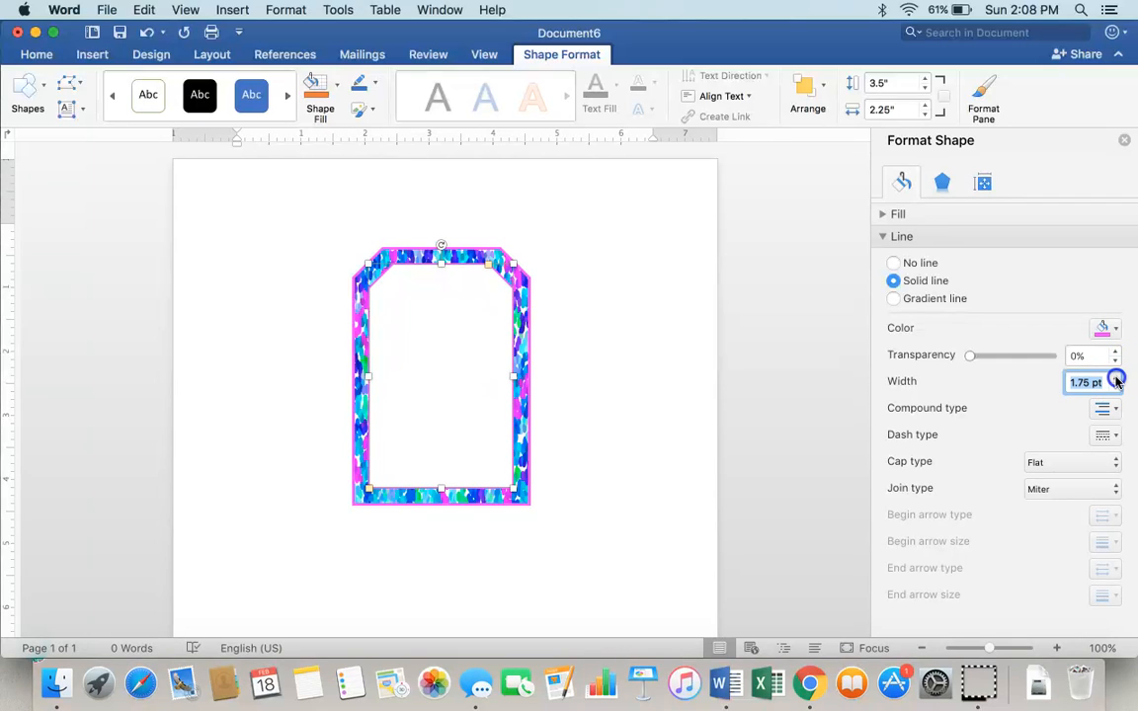
left_click(1116, 386)
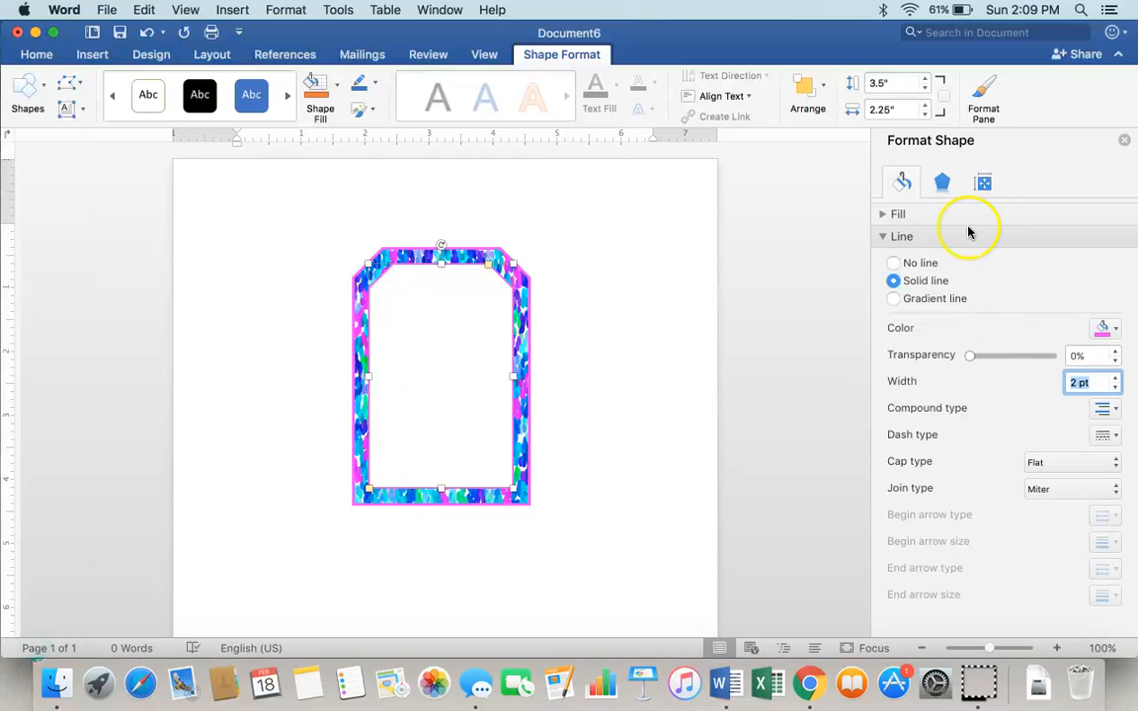
left_click(885, 239)
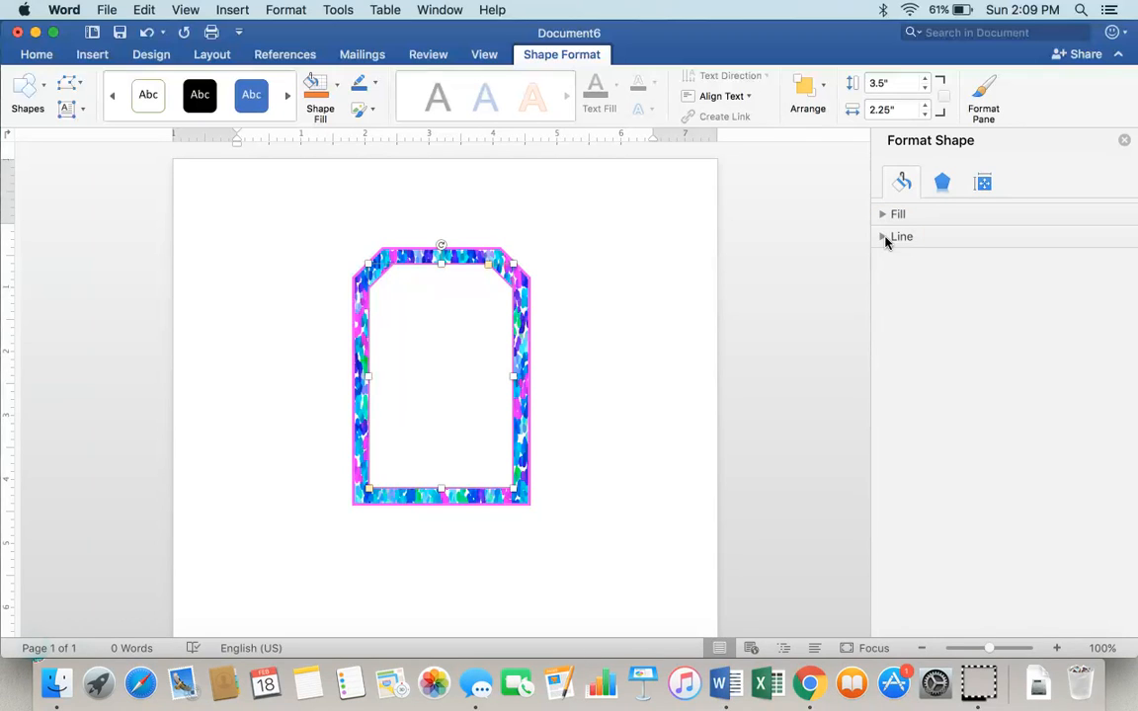
left_click(1124, 141)
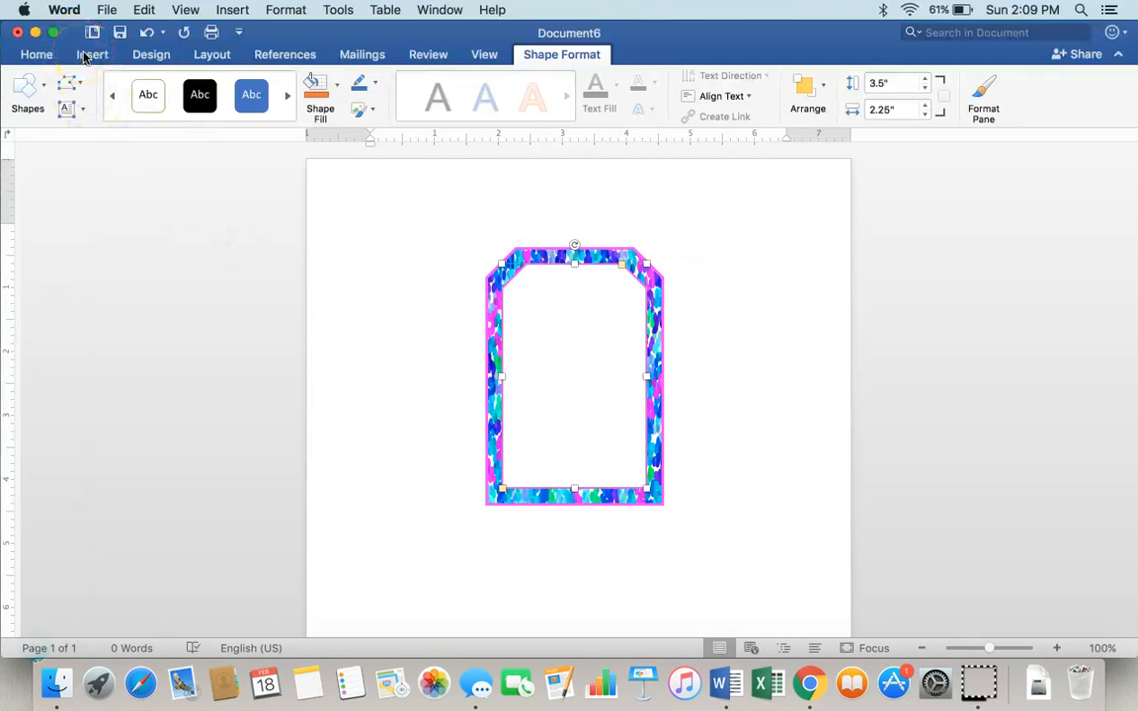
Draw a vertical text box about 3.25" high and 2.13" wide over the tag's white inner shape.
left_click(87, 56)
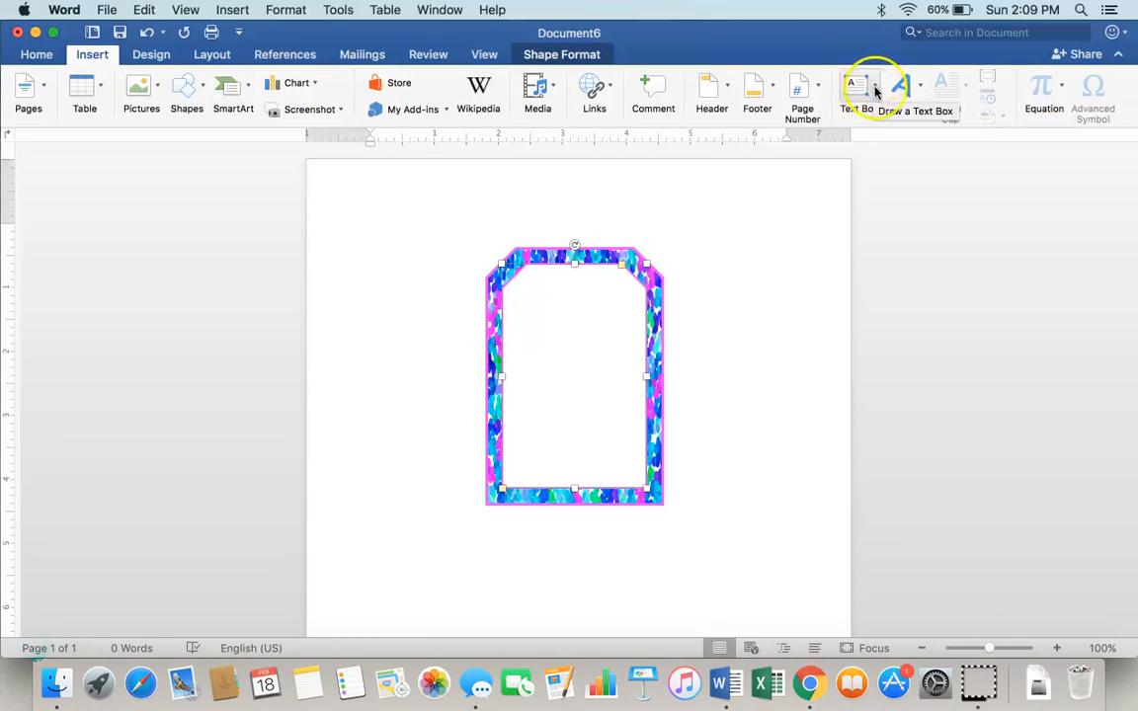
left_click(875, 87)
left_click(880, 140)
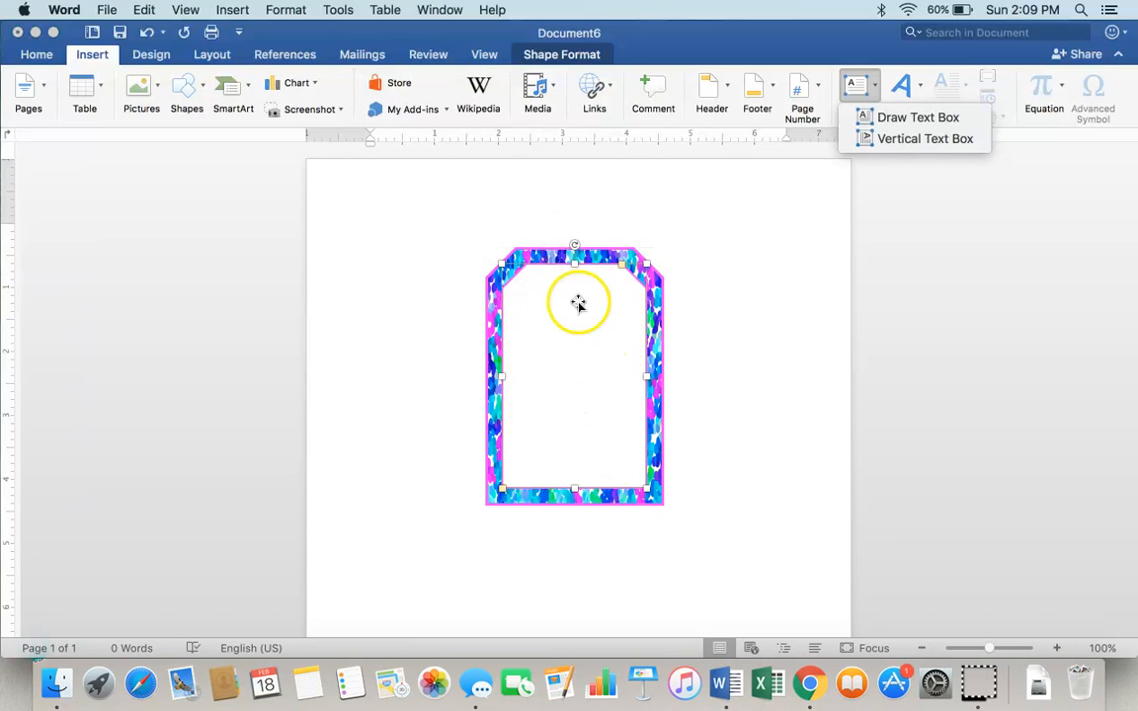
left_click(907, 140)
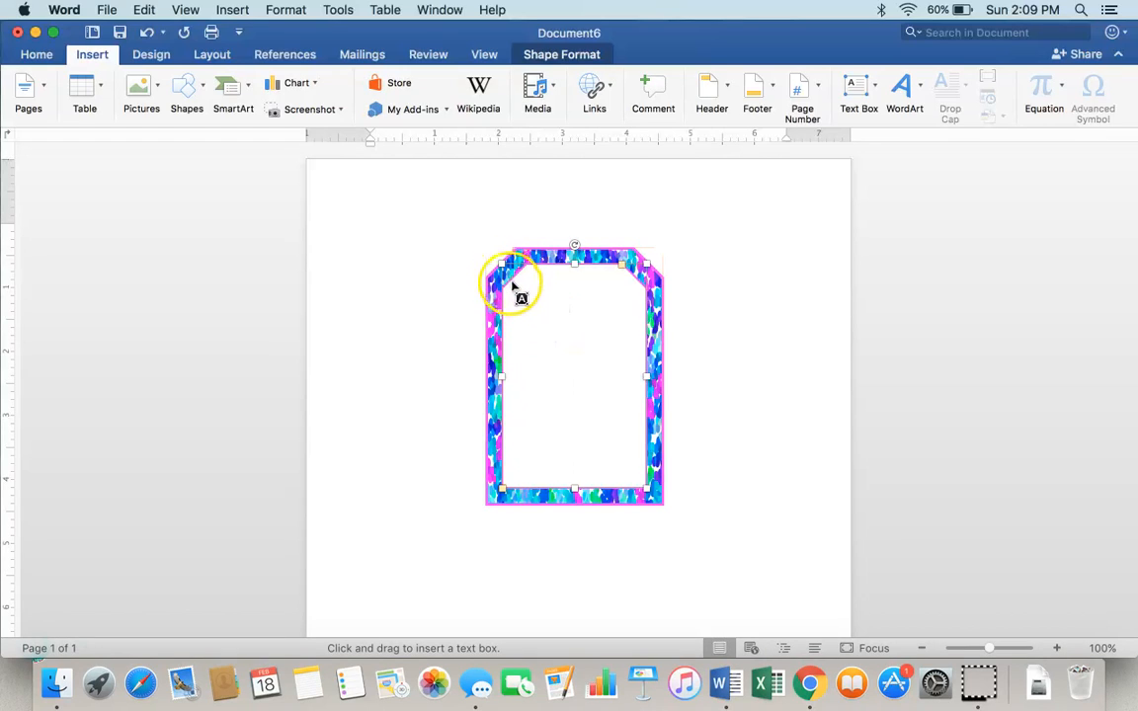
left_click(513, 284)
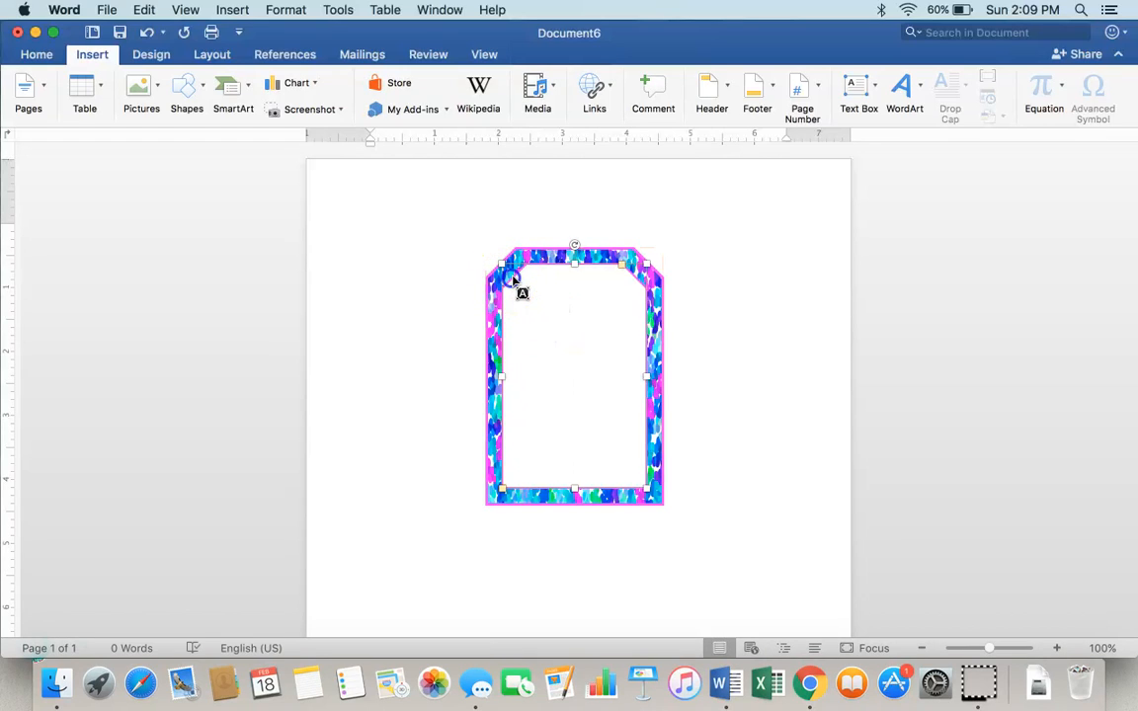
left_click_drag(511, 280, 645, 486)
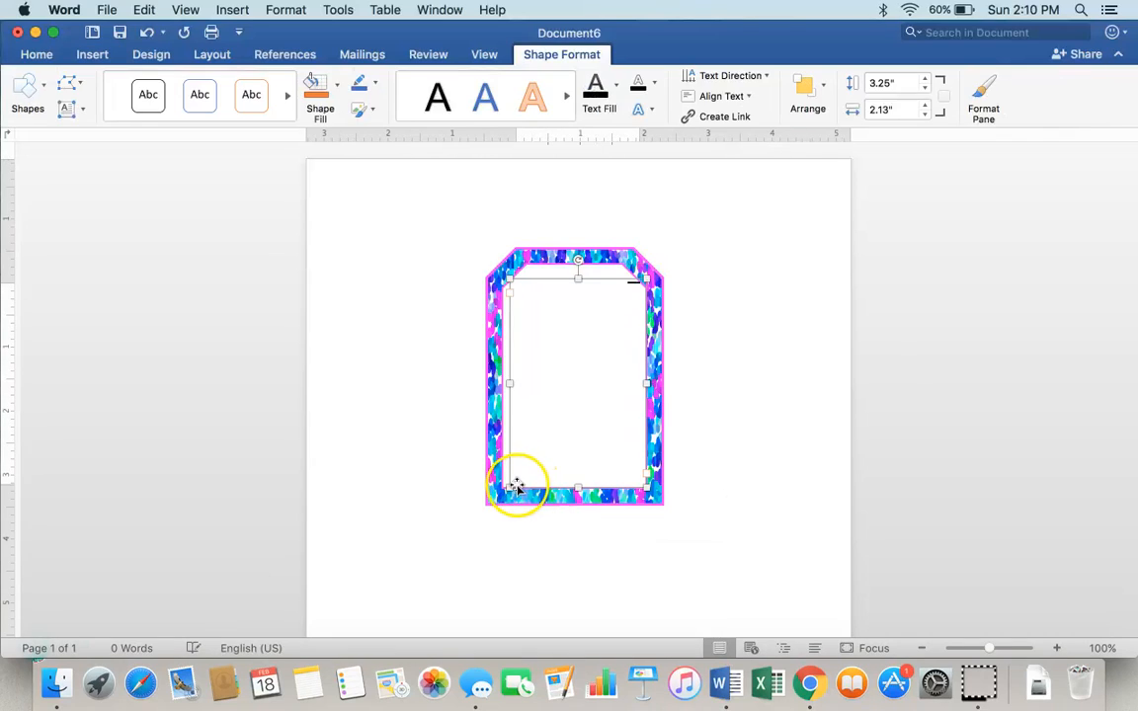
Stretch the text box to 3.5" by 2.25" to cover the inner shape and enter "Happy Birthday" and "Mom!" on two lines.
left_click_drag(510, 486, 503, 486)
left_click_drag(648, 281, 645, 262)
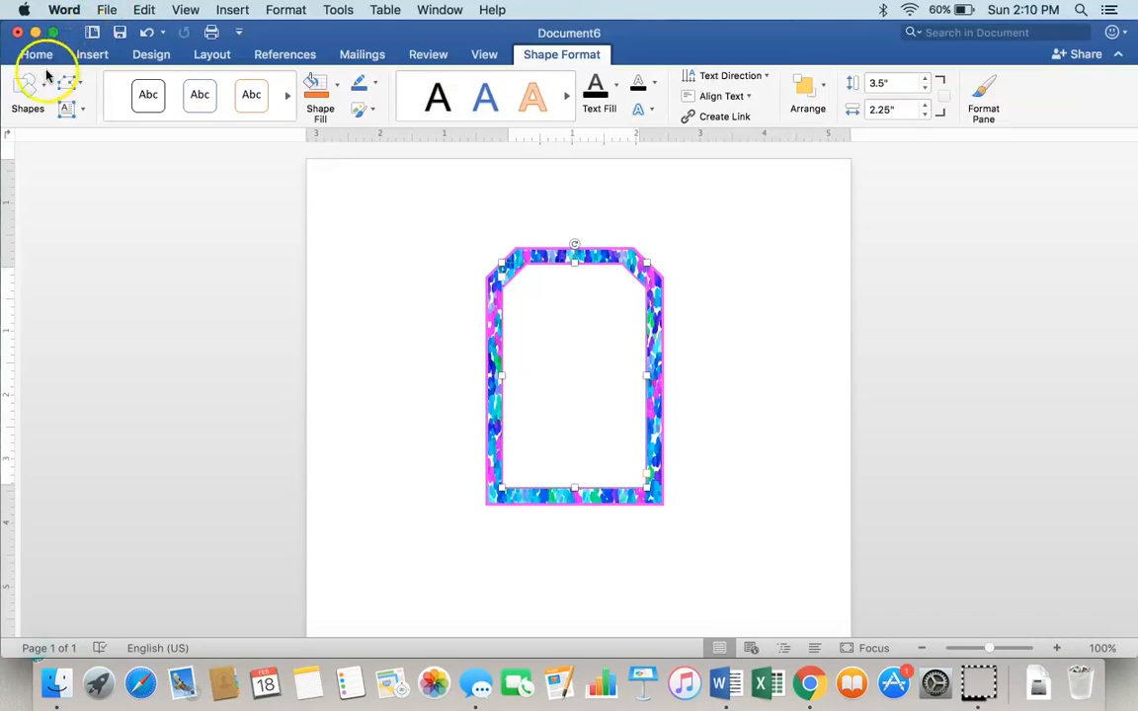
left_click(37, 56)
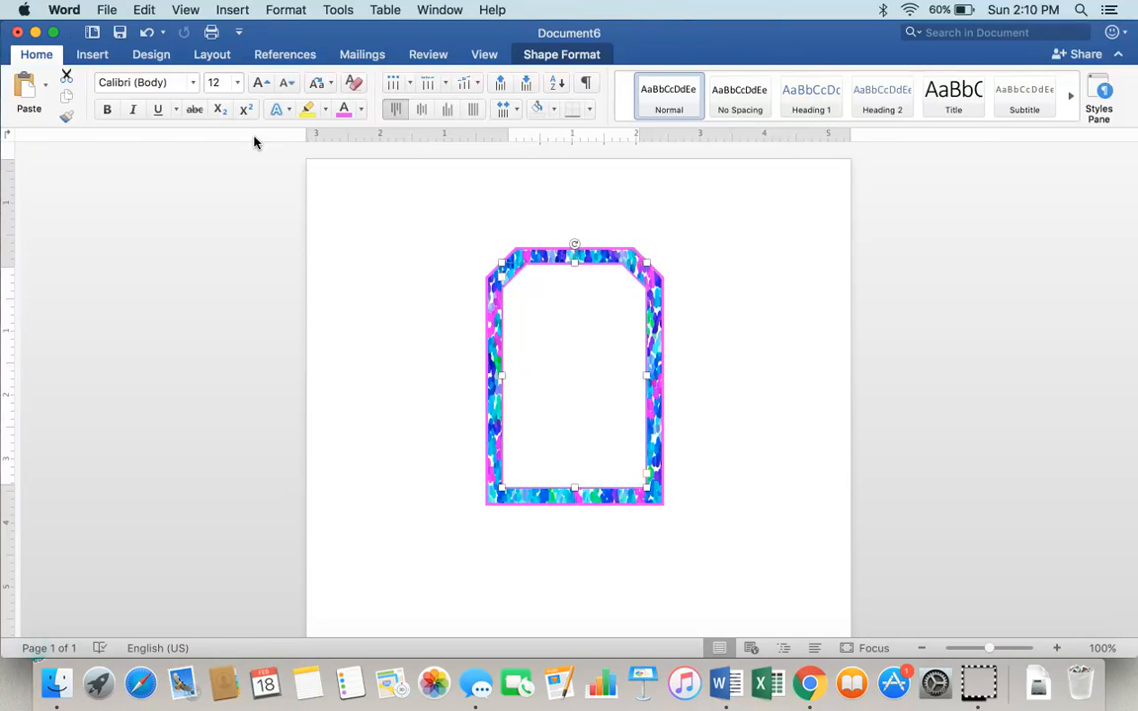
right_click(598, 307)
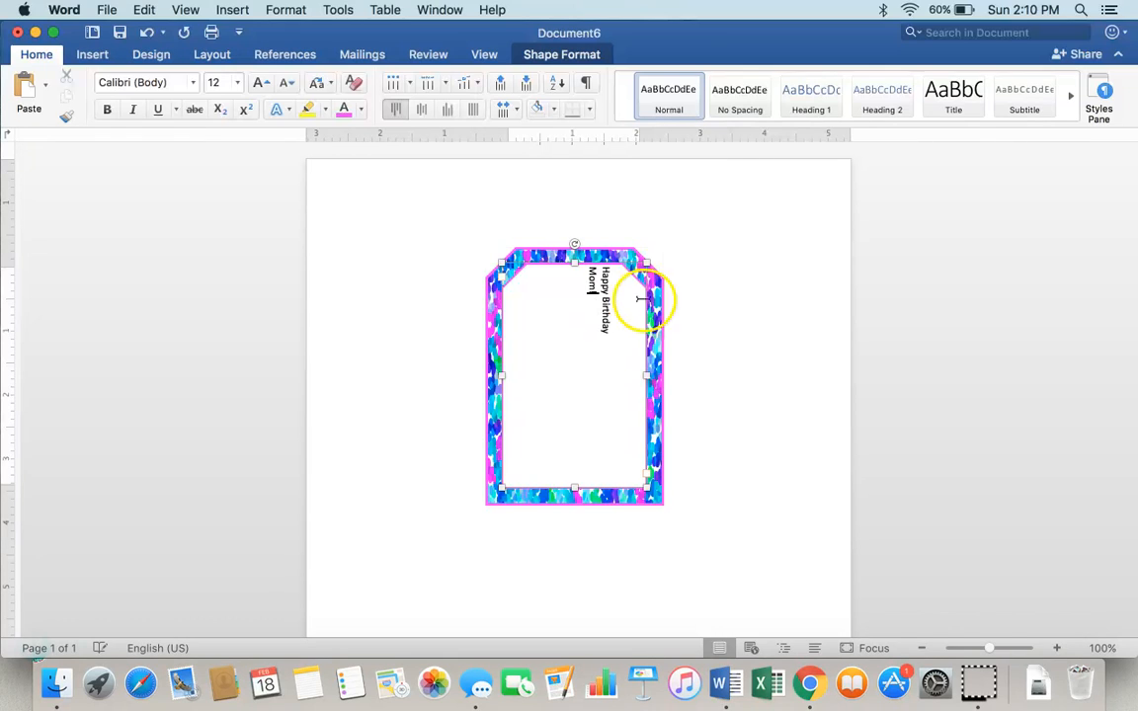
Set the font size of both text lines, "Happy Birthday" and "Mom!", to 26.
left_click_drag(606, 340, 604, 274)
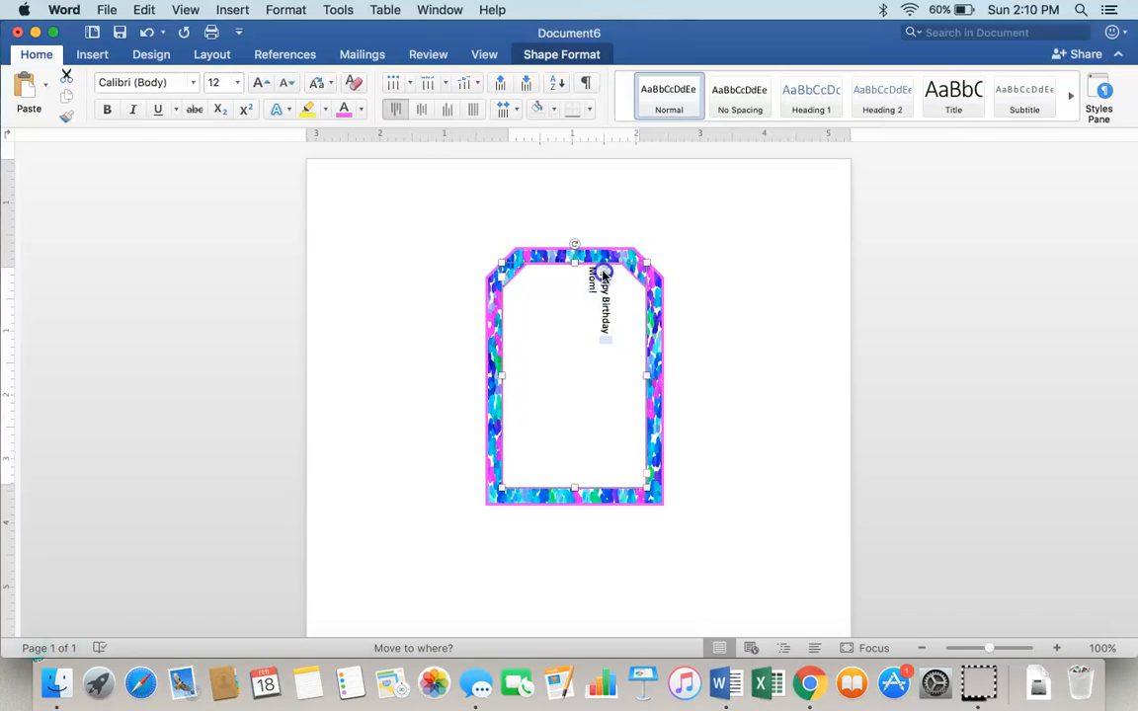
left_click_drag(607, 337, 607, 276)
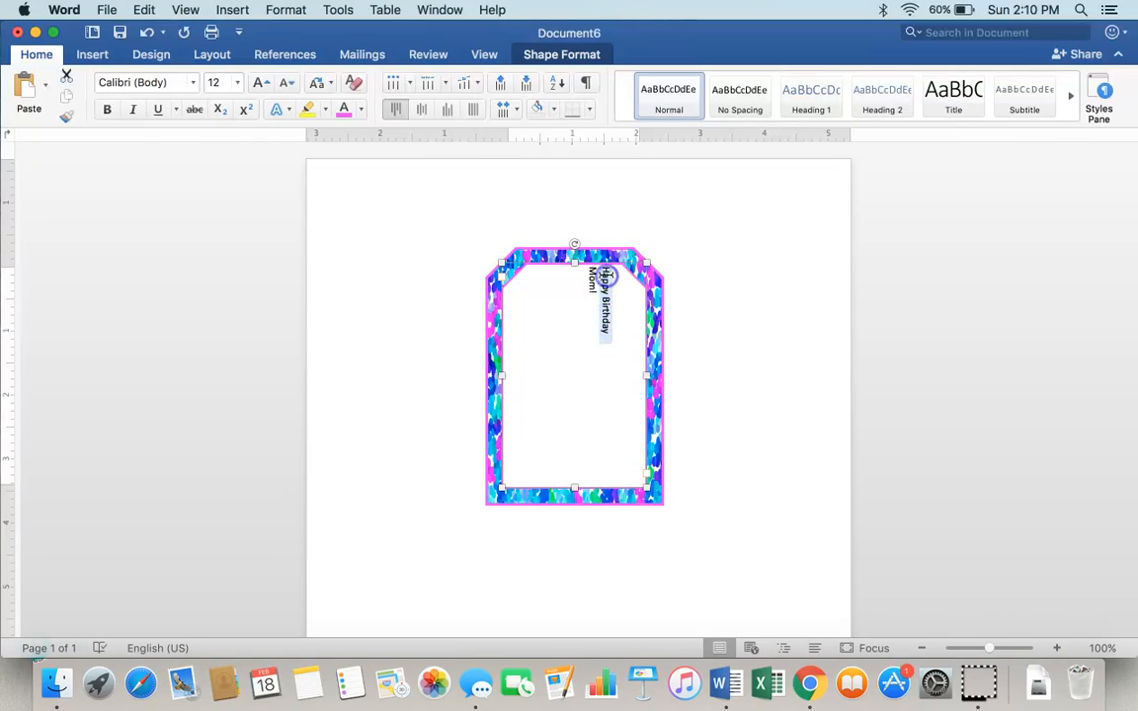
left_click(236, 84)
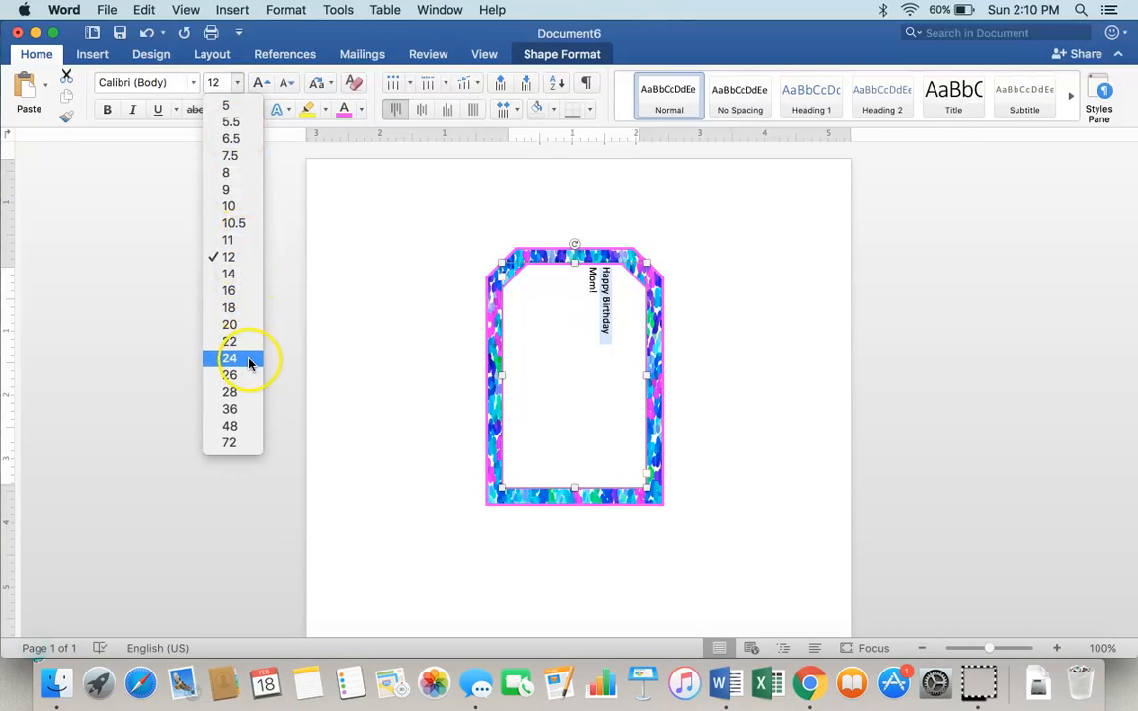
left_click(231, 376)
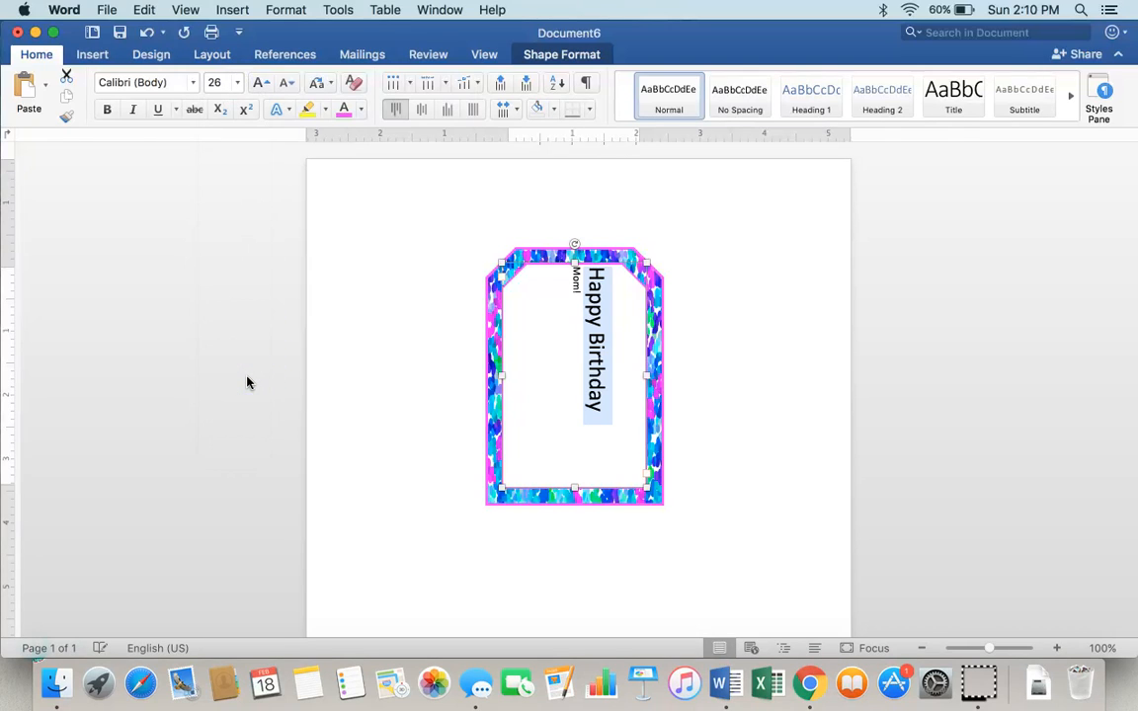
left_click(575, 299)
left_click_drag(579, 301, 516, 252)
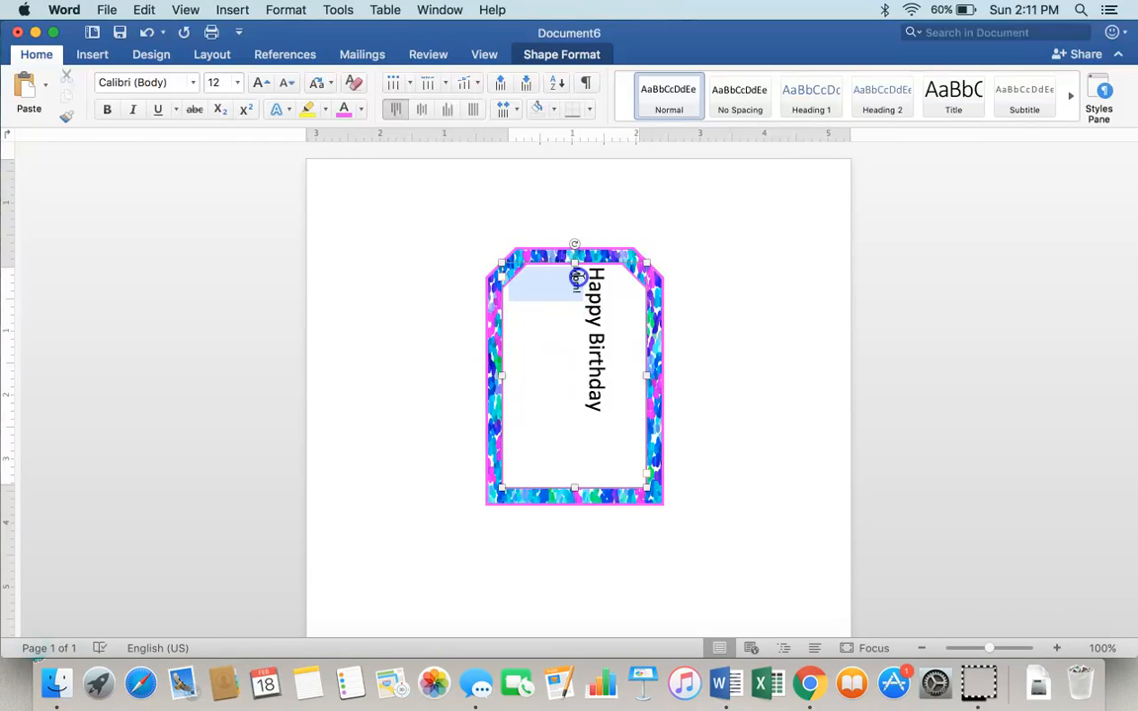
left_click(238, 82)
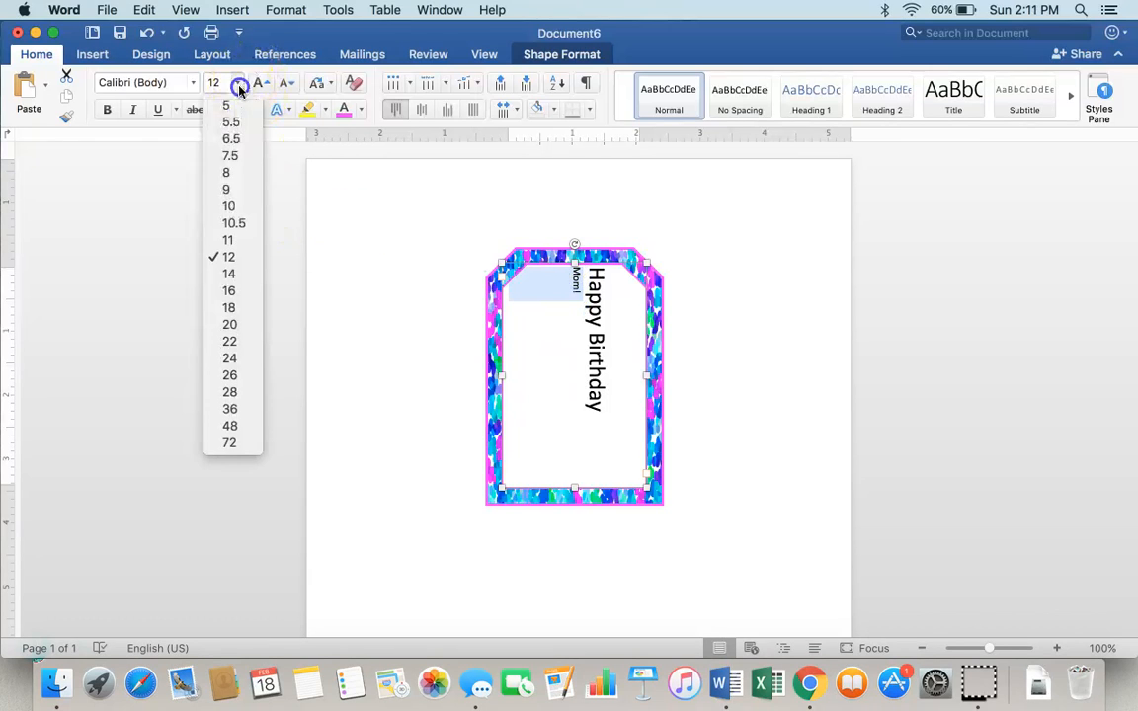
left_click(242, 375)
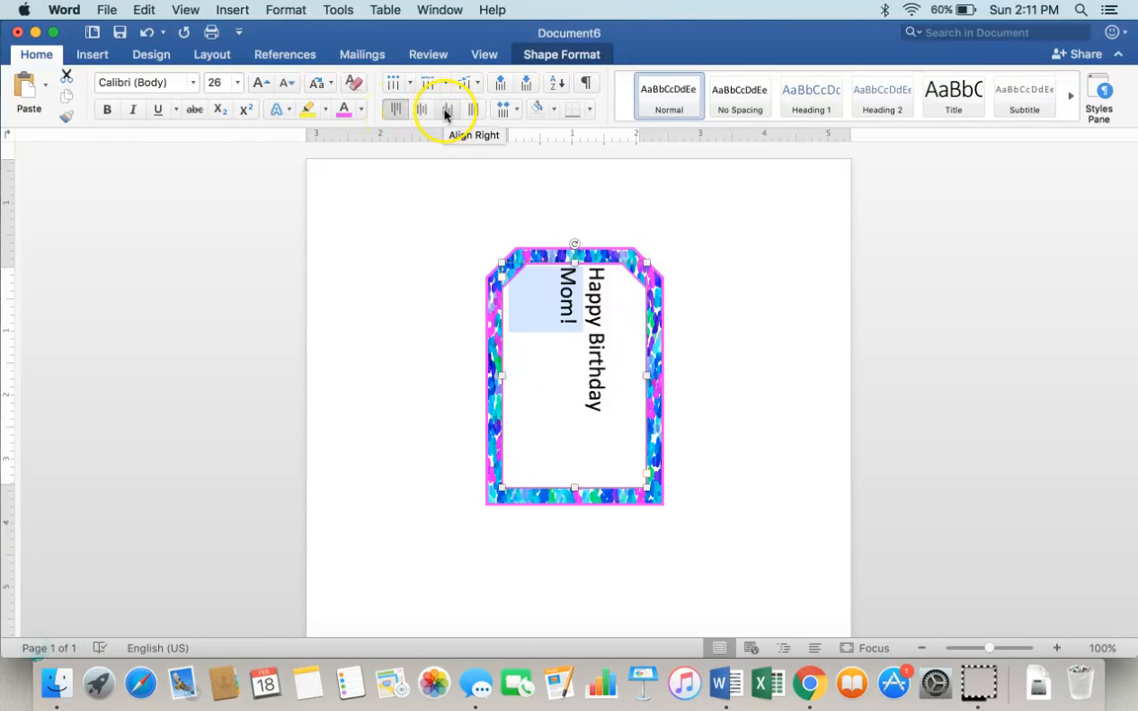
Try other alignments on "Mom!", then centre both it and the "Happy Birthday" line in the text box.
left_click(401, 116)
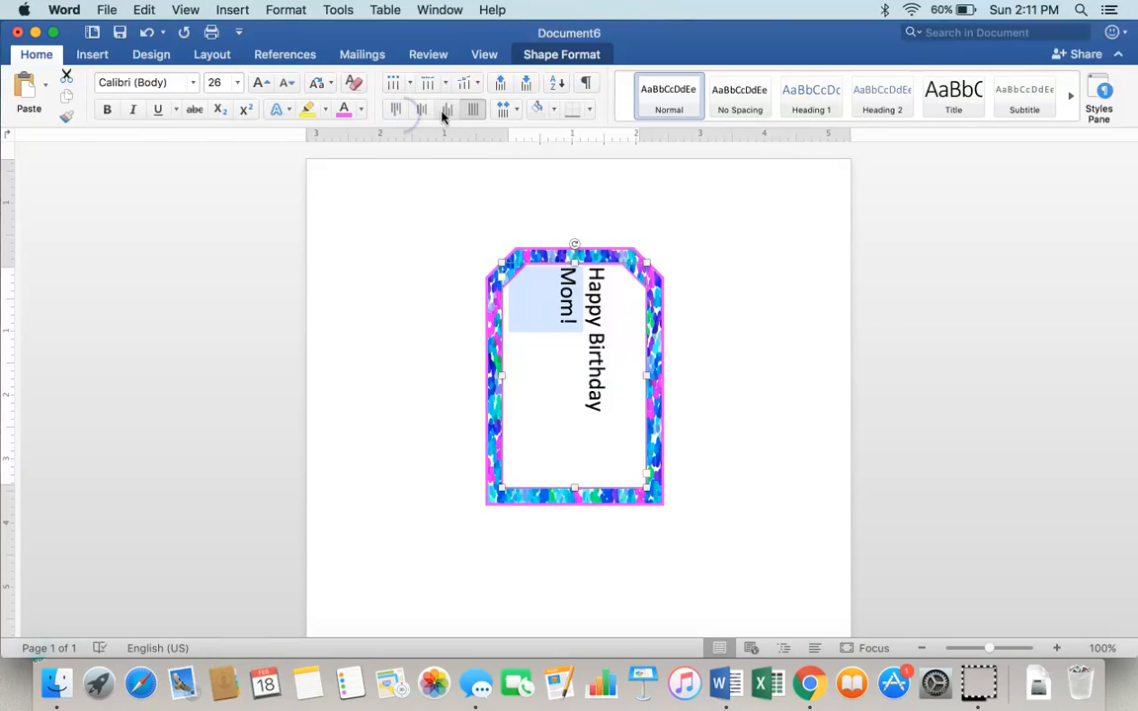
left_click(444, 116)
left_click(395, 116)
left_click(422, 110)
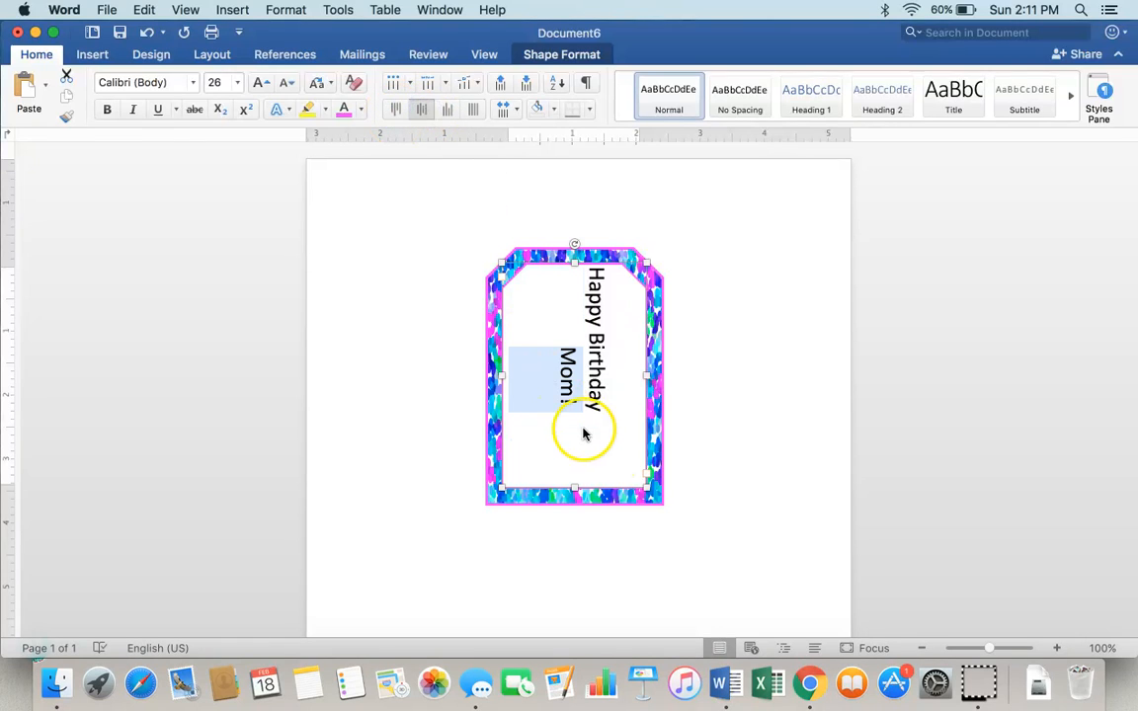
left_click_drag(600, 431, 593, 260)
left_click(415, 115)
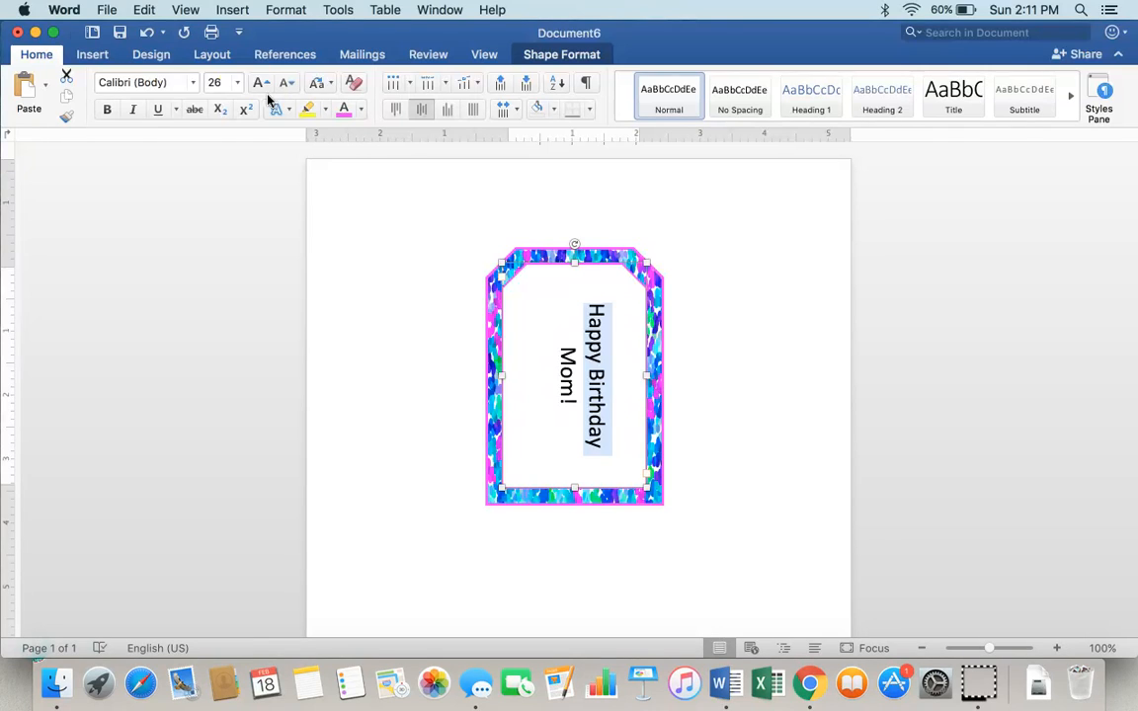
Change the font of both "Happy Birthday" and "Mom!" to Apple Chancery.
left_click(194, 85)
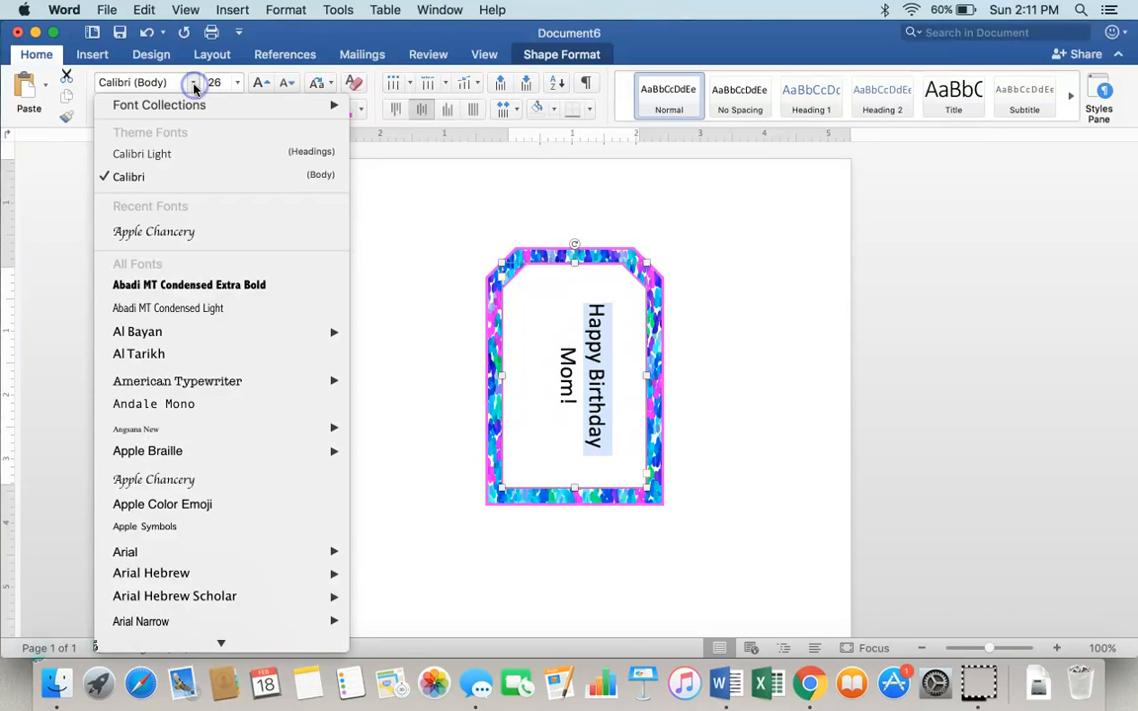
scroll(224, 458, "down", 10)
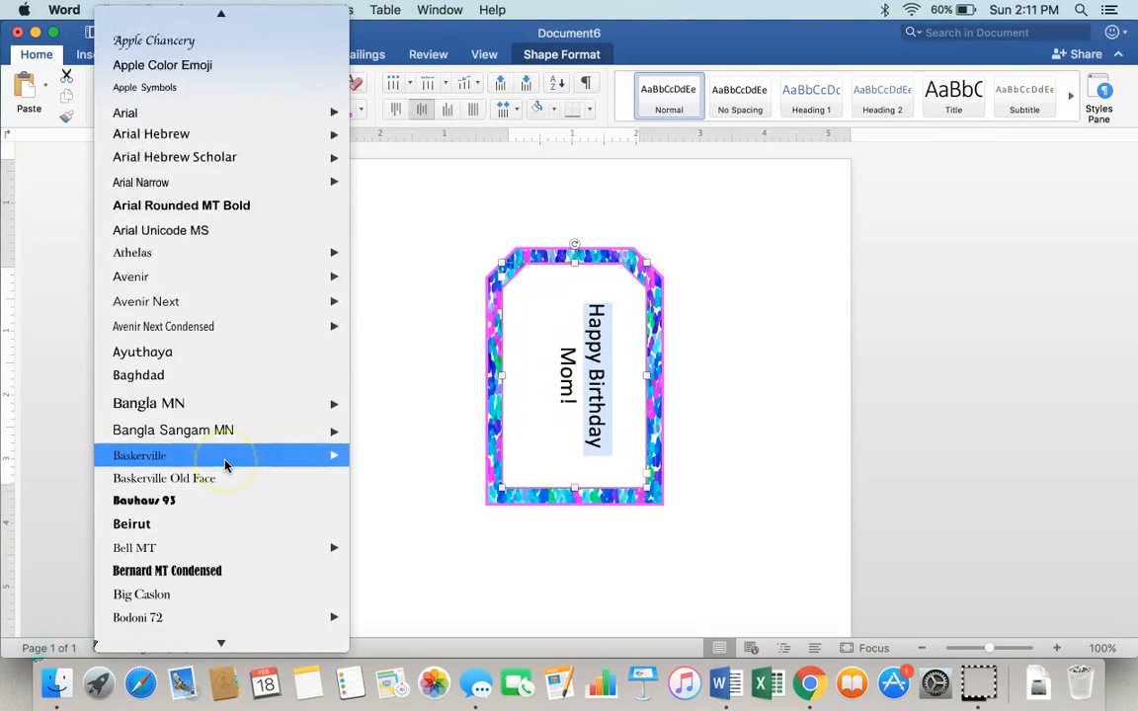
scroll(225, 465, "up", 5)
scroll(225, 464, "up", 5)
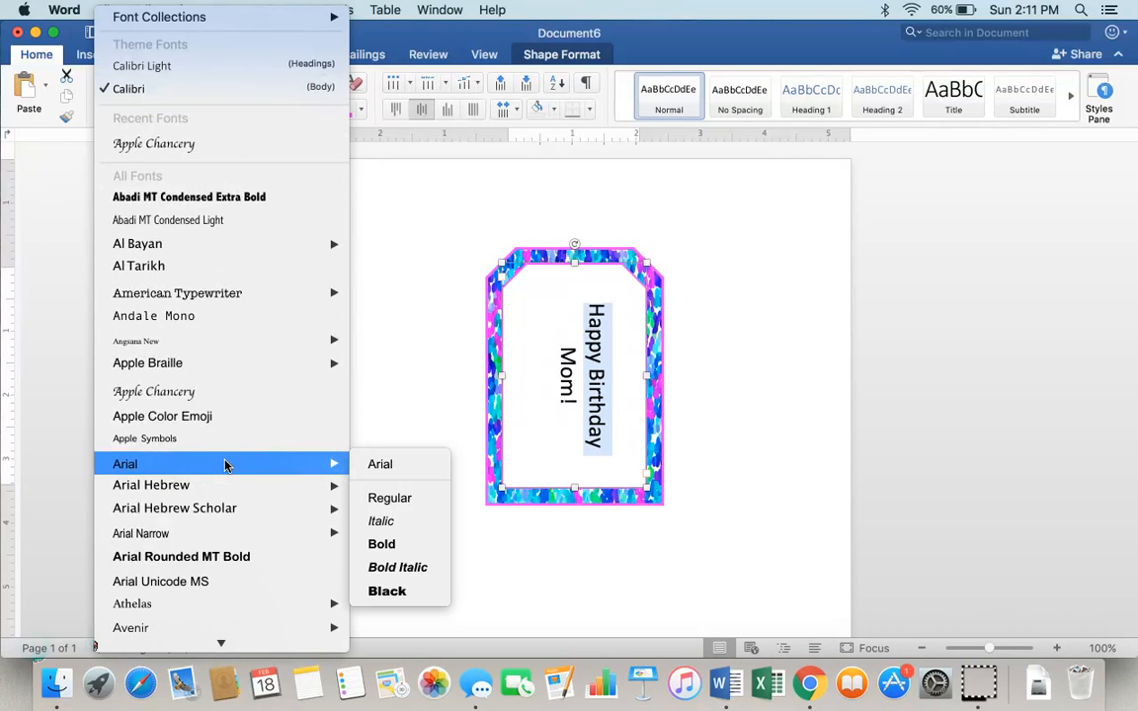
left_click(184, 148)
left_click_drag(554, 421, 513, 341)
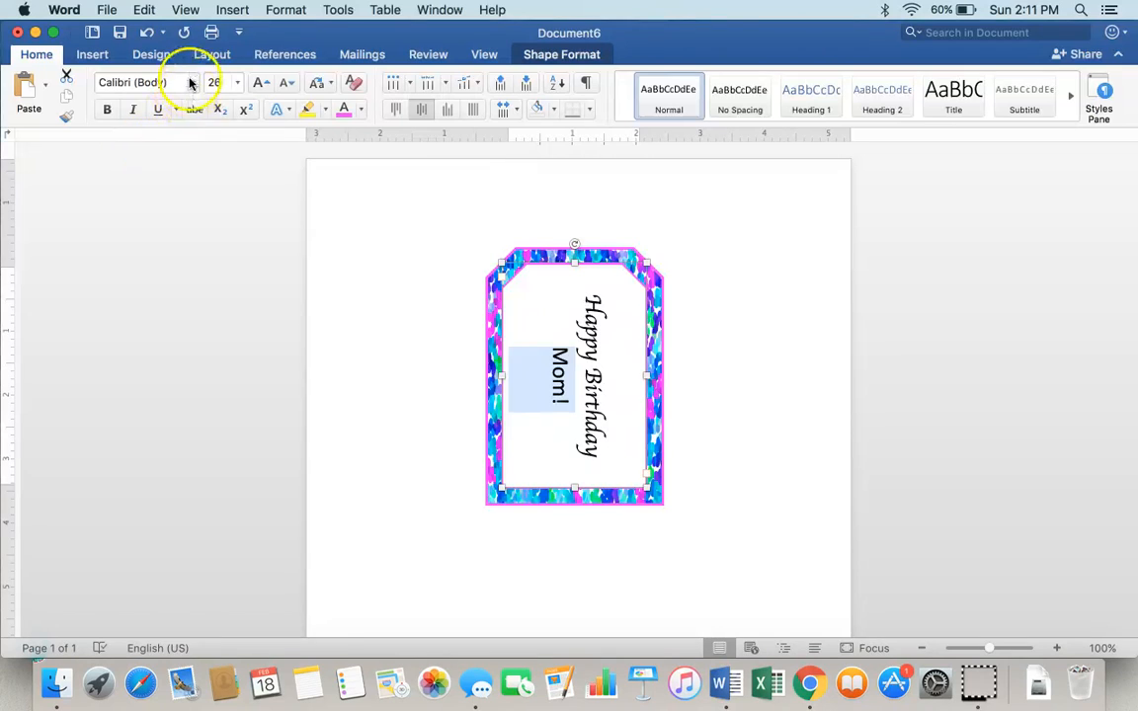
left_click(191, 83)
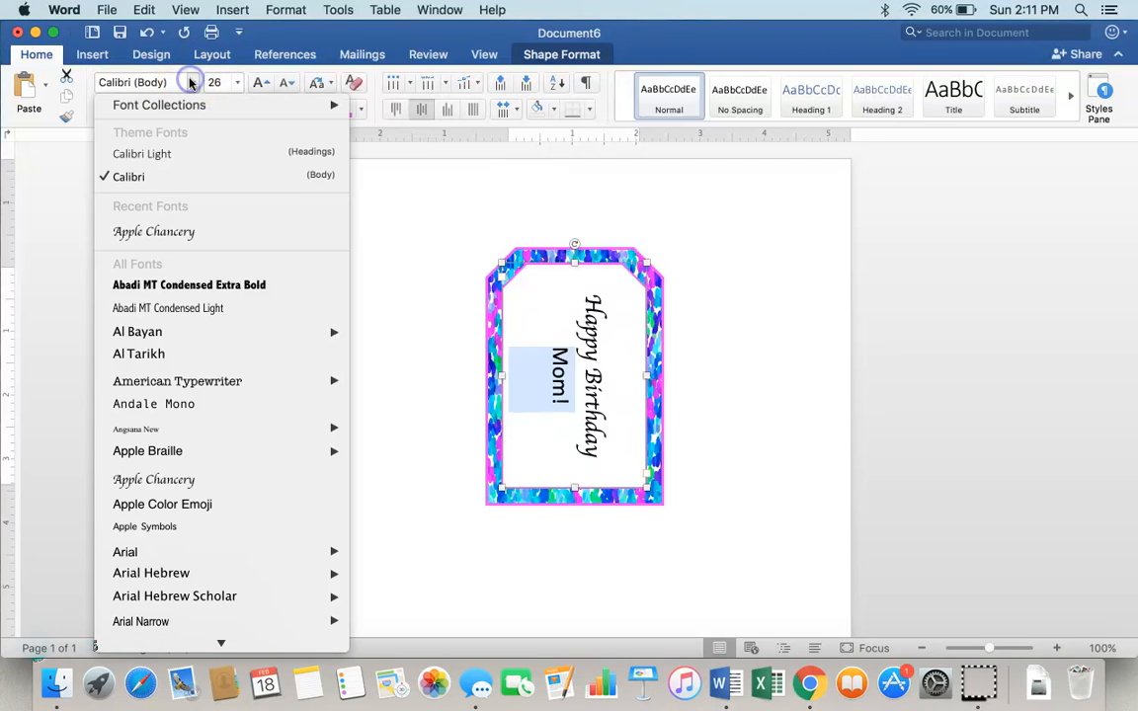
left_click(193, 243)
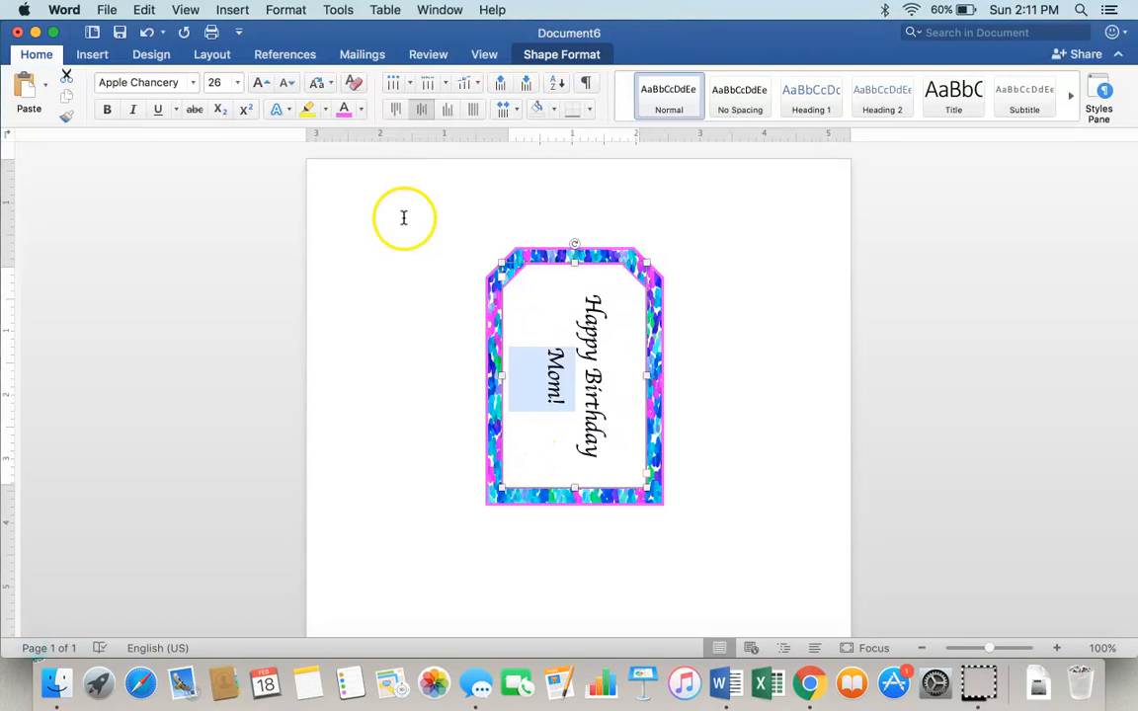
Colour the "Mom!" and "Happy Birthday" text in the recently used pink.
left_click(360, 112)
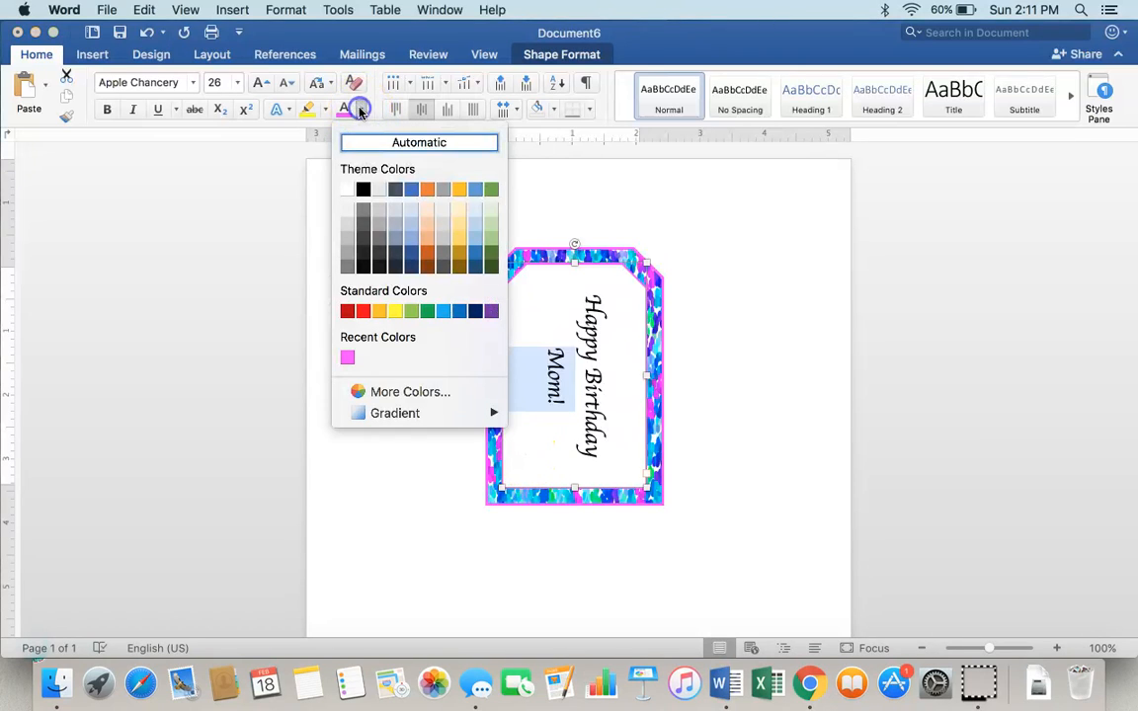
left_click(347, 358)
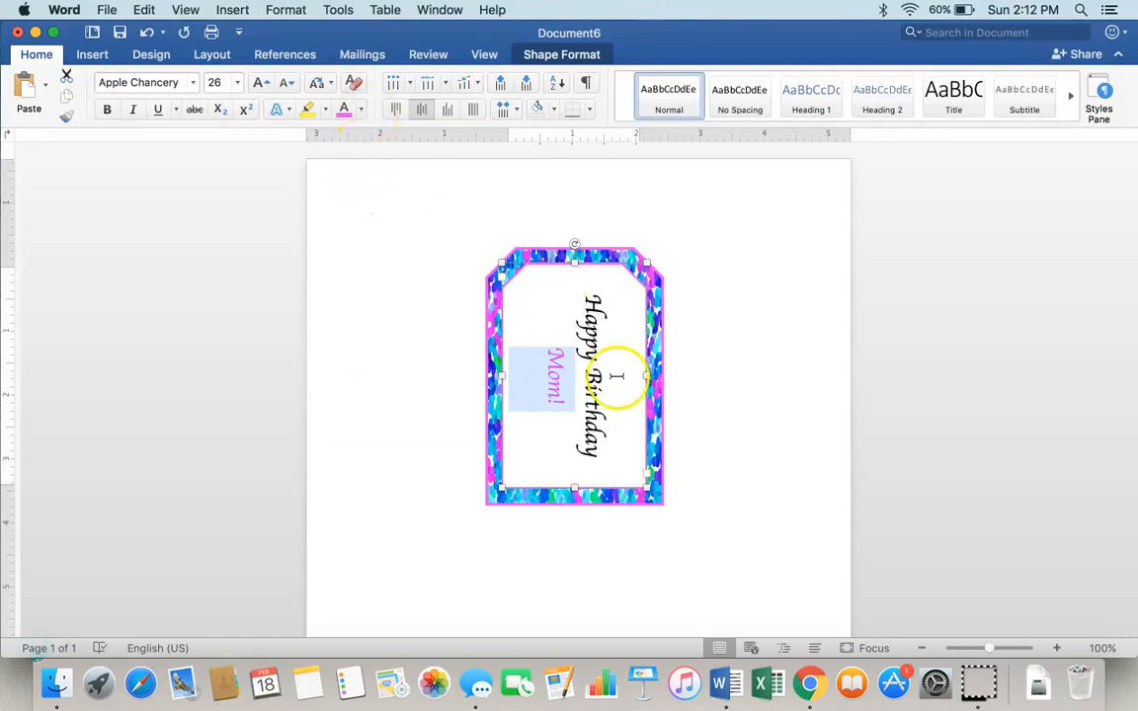
left_click_drag(593, 457, 591, 309)
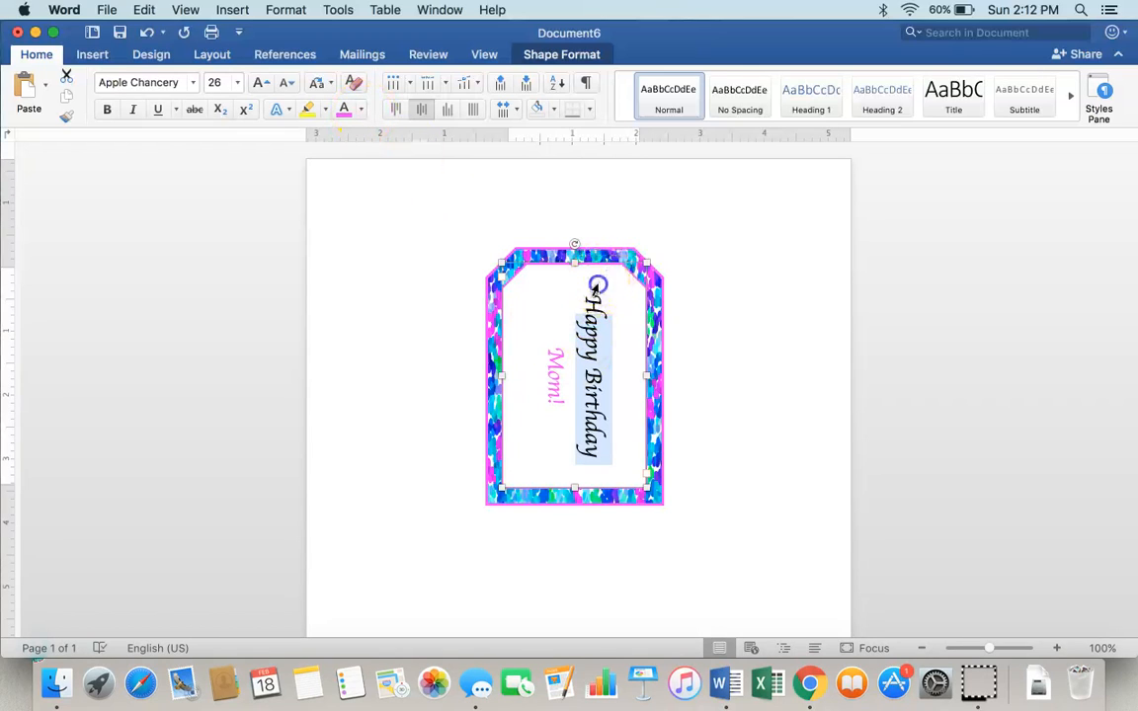
left_click(361, 108)
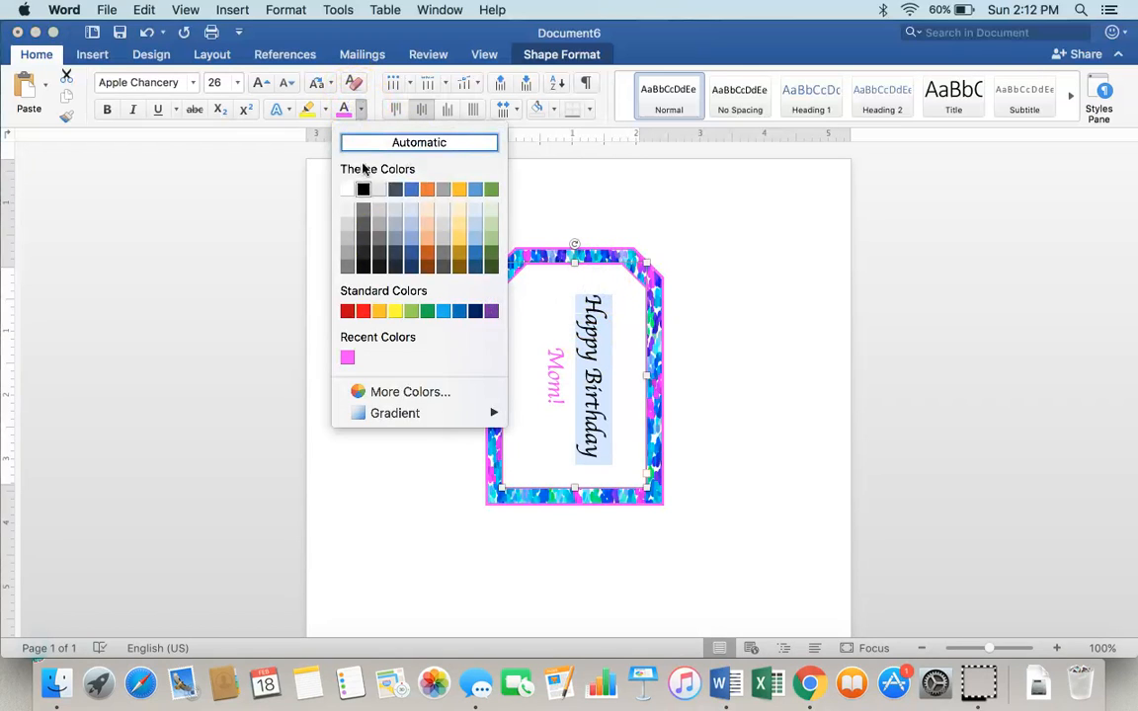
left_click(347, 357)
left_click(401, 406)
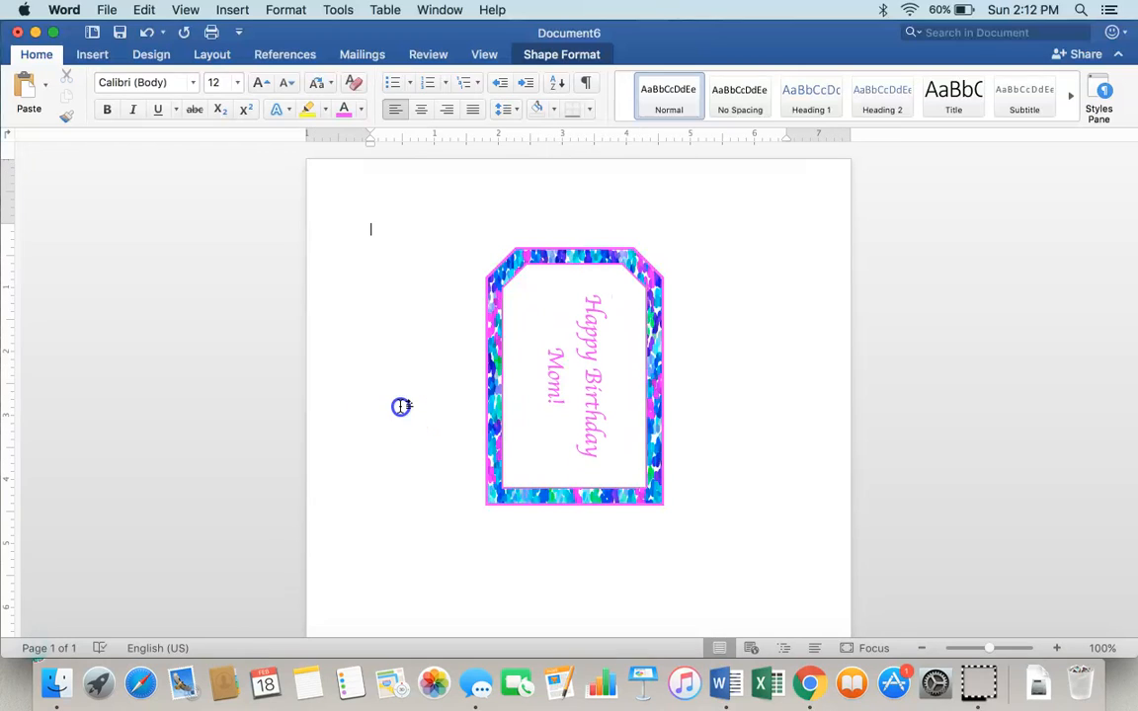
Make both the "Happy Birthday" and "Mom!" lines bold and deselect the text box.
left_click(590, 467)
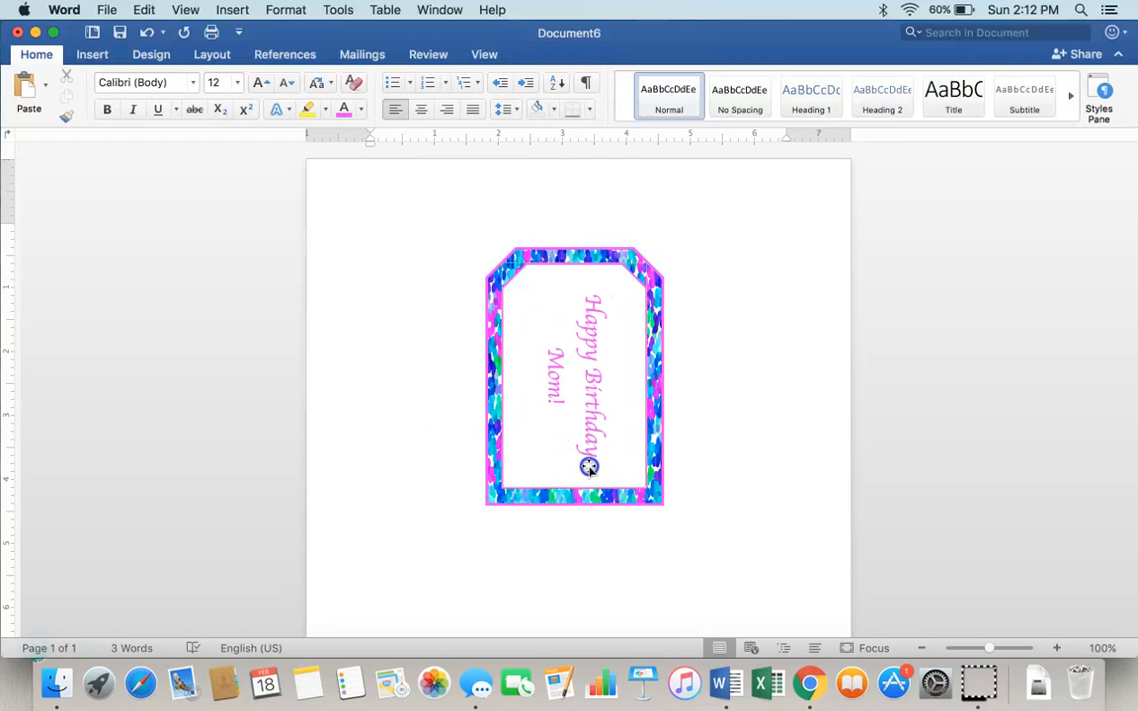
left_click_drag(590, 463, 584, 312)
left_click(591, 456)
left_click(107, 109)
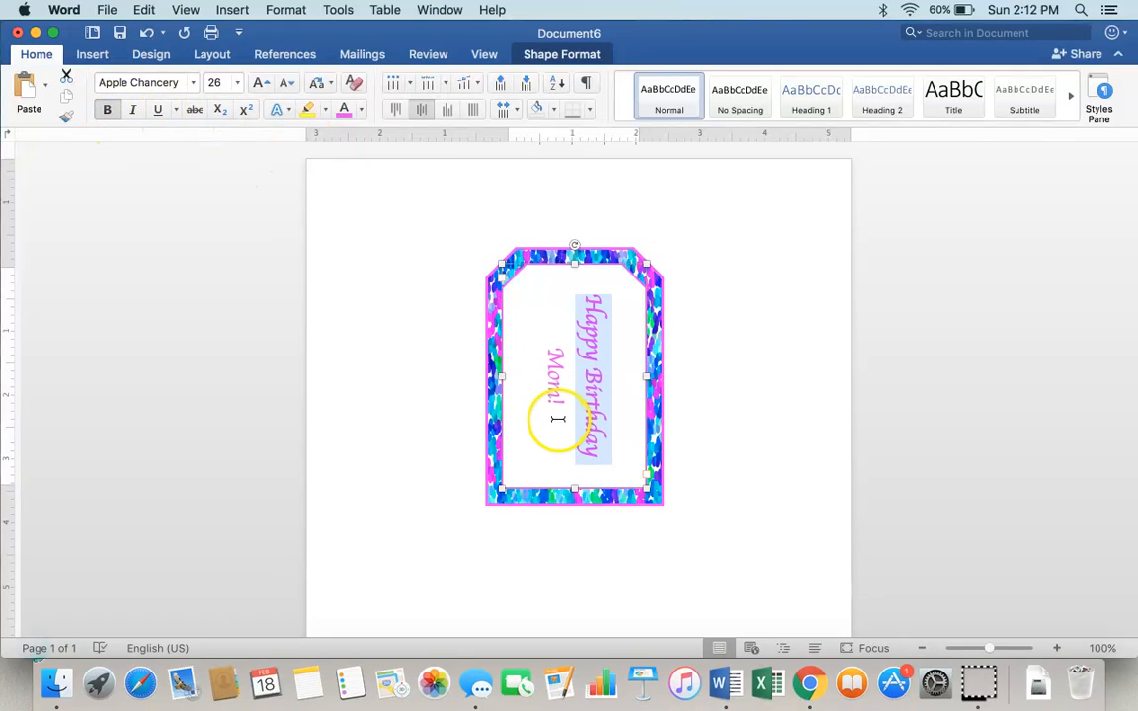
left_click(558, 421)
left_click_drag(557, 396, 500, 328)
left_click(104, 110)
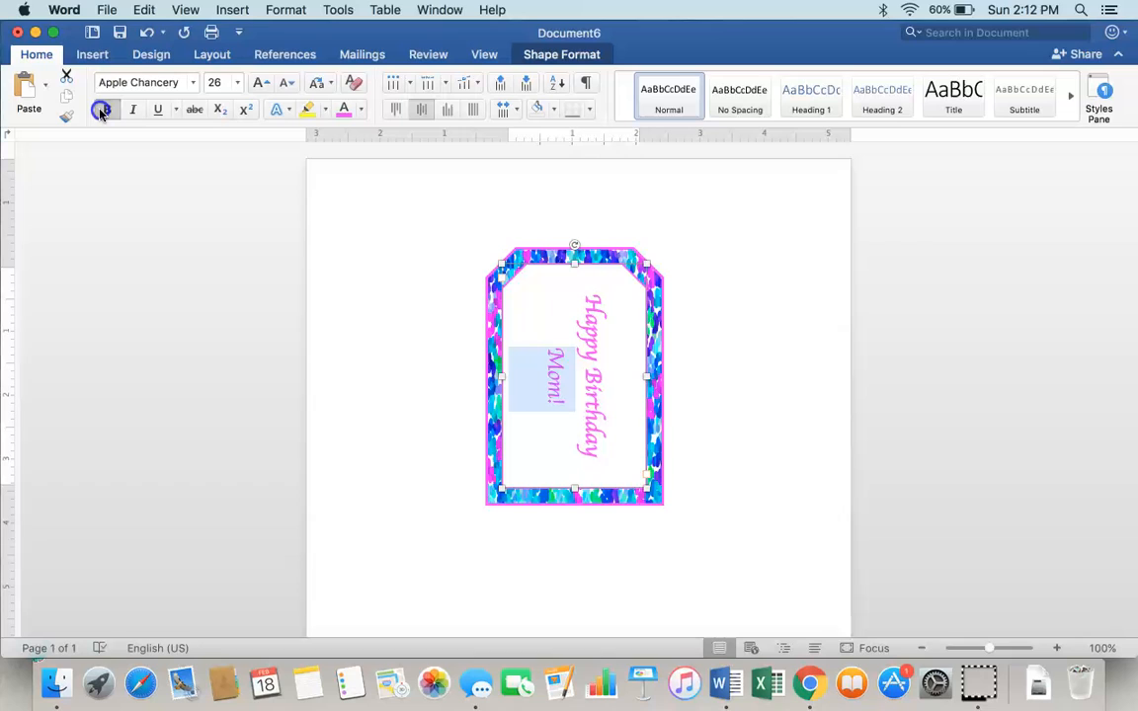
left_click(422, 463)
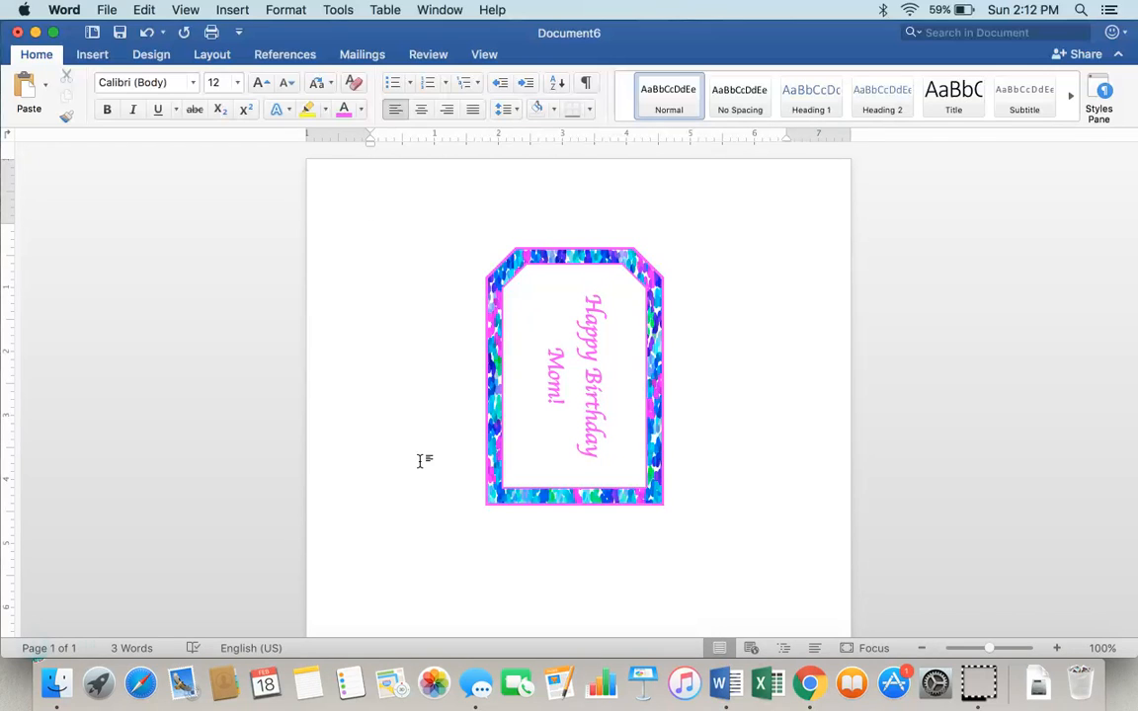
left_click(208, 503)
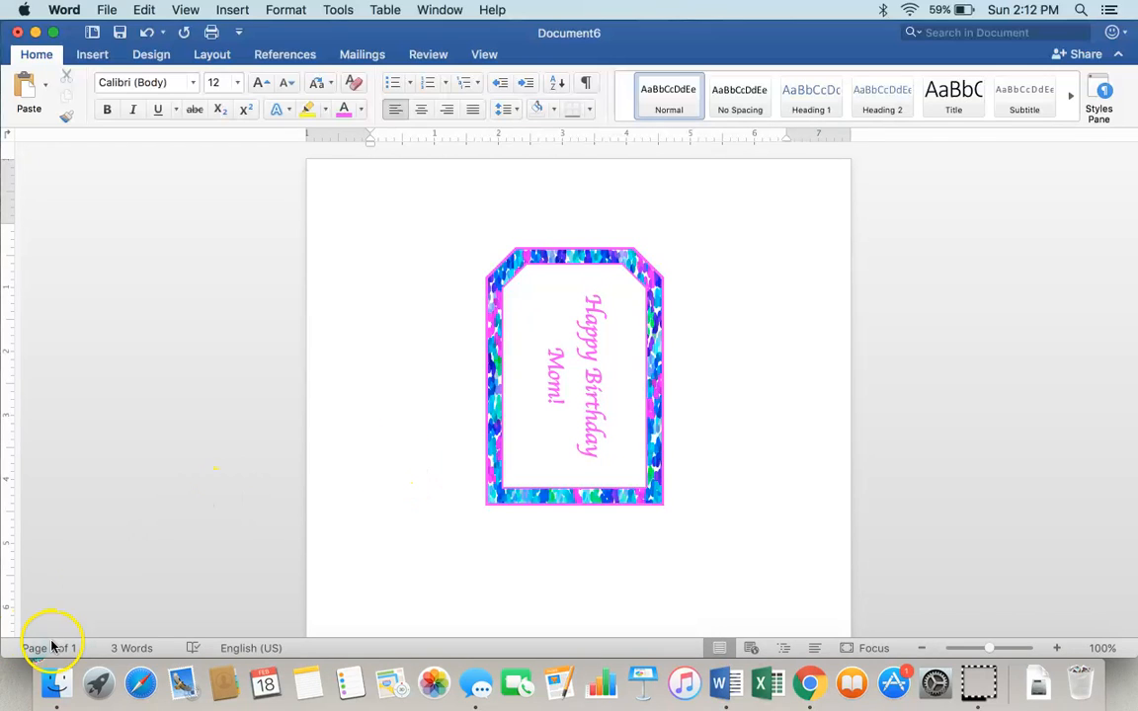